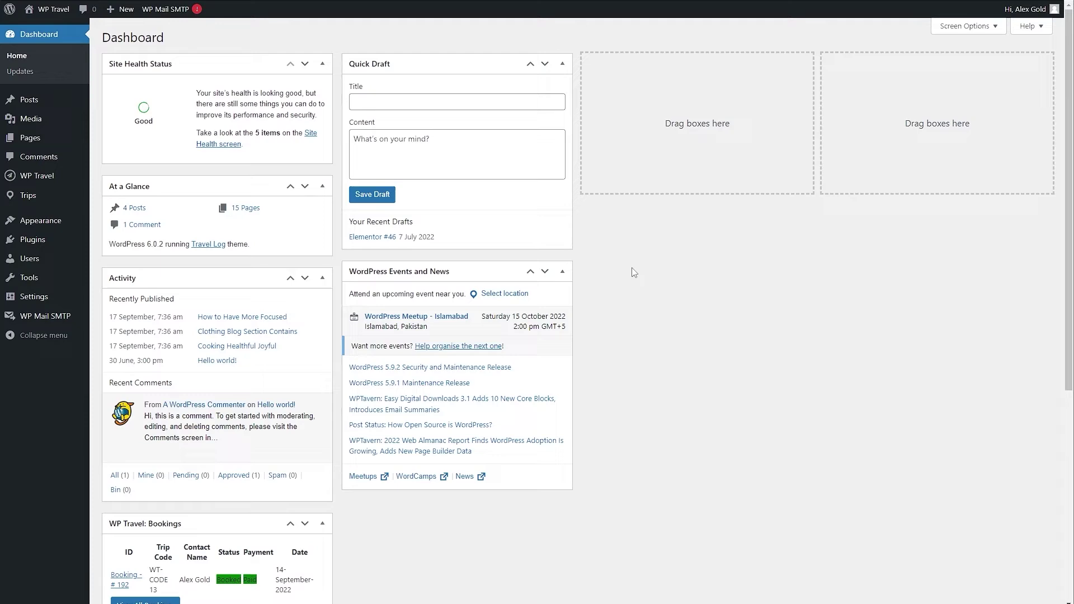
- Open the Thailand trip from All Trips and scroll down to its Trip Options box
{"action": "mouse_move", "coordinate": [25, 202]}
{"action": "left_click", "coordinate": [115, 199]}
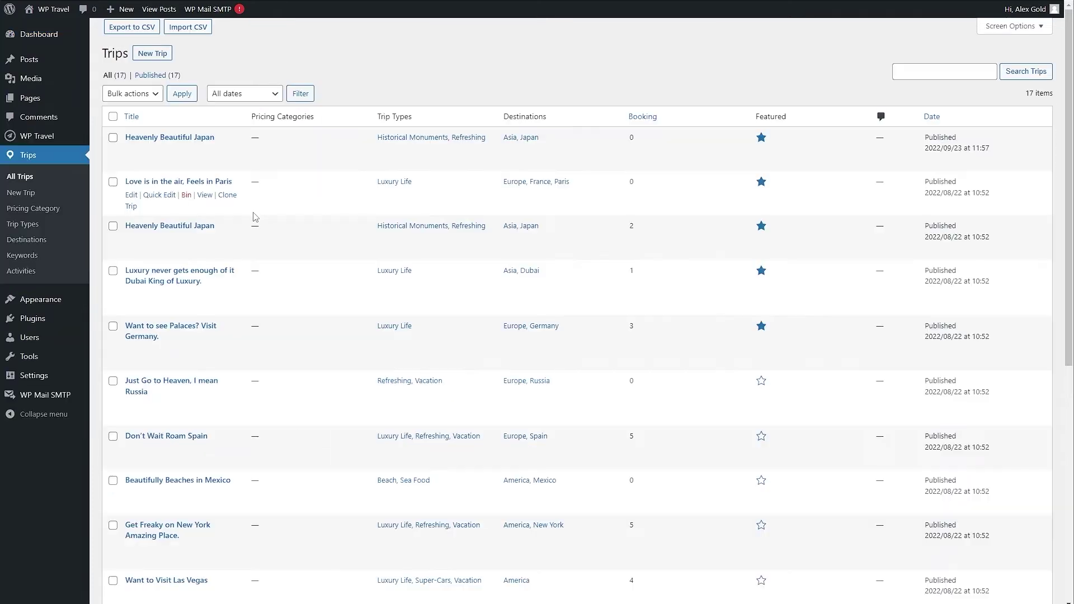
{"action": "scroll", "coordinate": [260, 217], "scroll_direction": "down", "scroll_amount": 7}
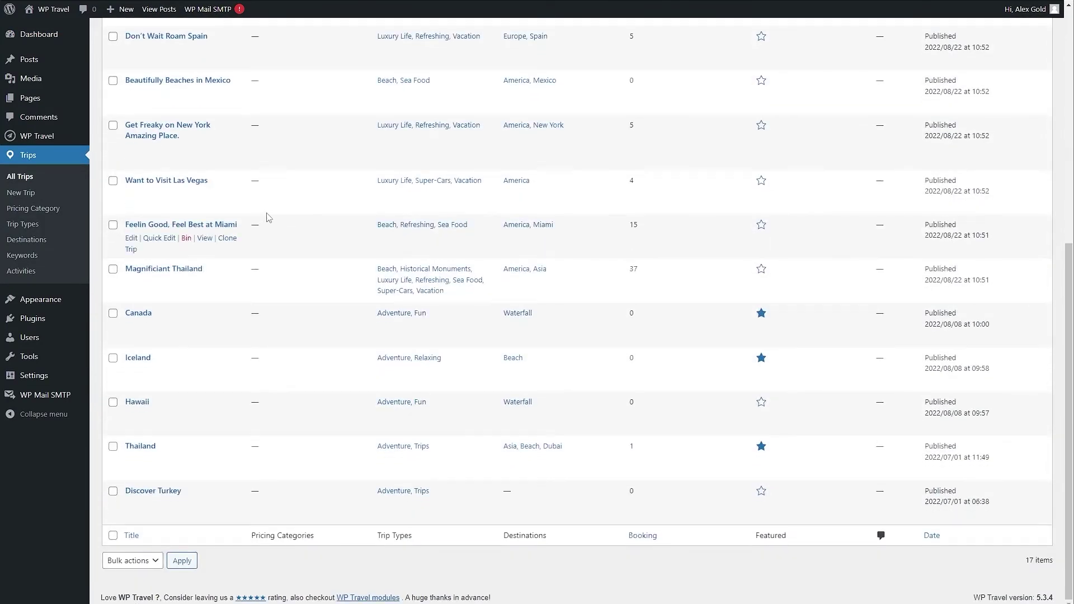
{"action": "left_click", "coordinate": [142, 452]}
{"action": "scroll", "coordinate": [193, 412], "scroll_direction": "down", "scroll_amount": 2}
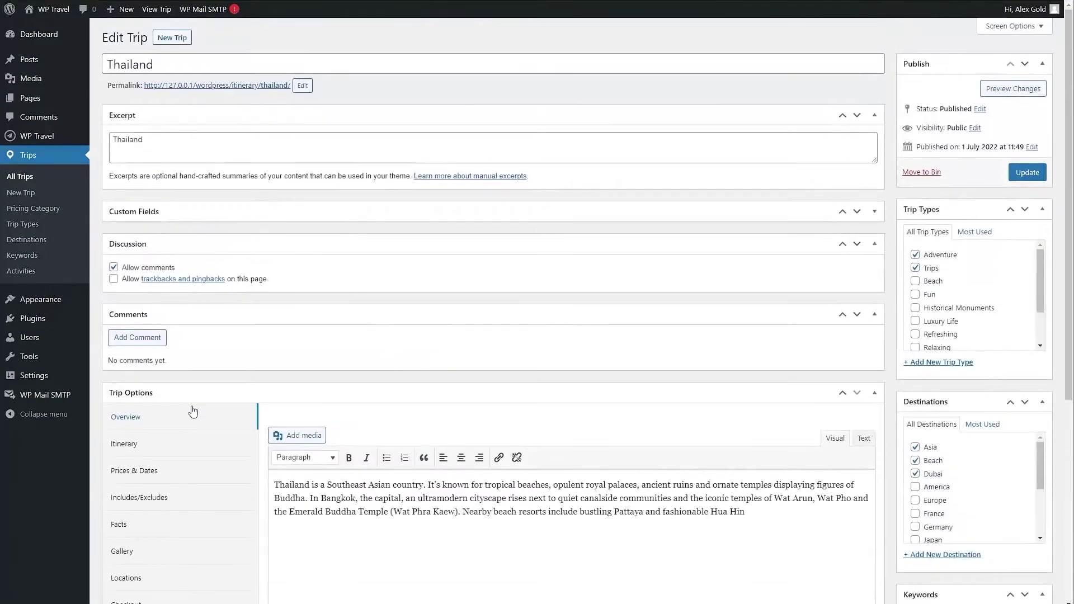
{"action": "scroll", "coordinate": [192, 407], "scroll_direction": "down", "scroll_amount": 2}
{"action": "scroll", "coordinate": [379, 310], "scroll_direction": "down", "scroll_amount": 3}
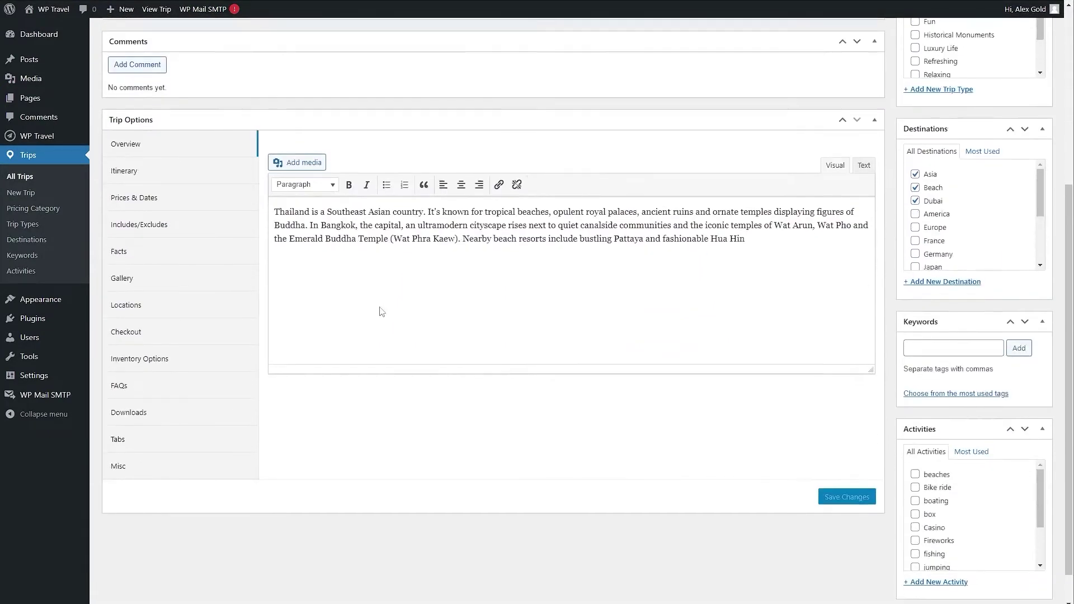
- In Prices & Dates, add a Regular price option alongside High and save the trip
{"action": "left_click", "coordinate": [140, 198]}
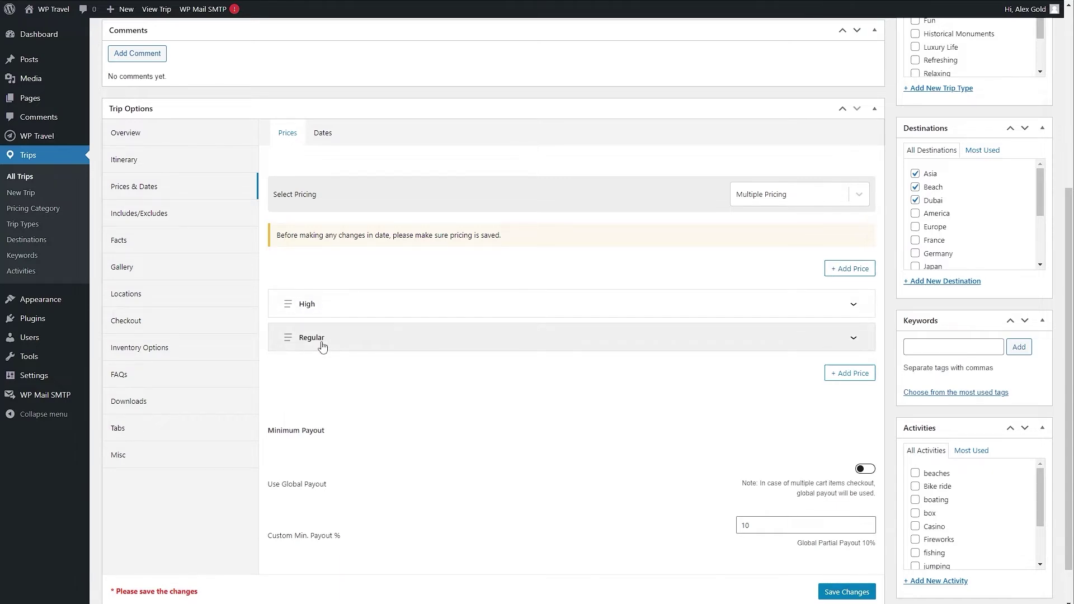
{"action": "left_click", "coordinate": [850, 270]}
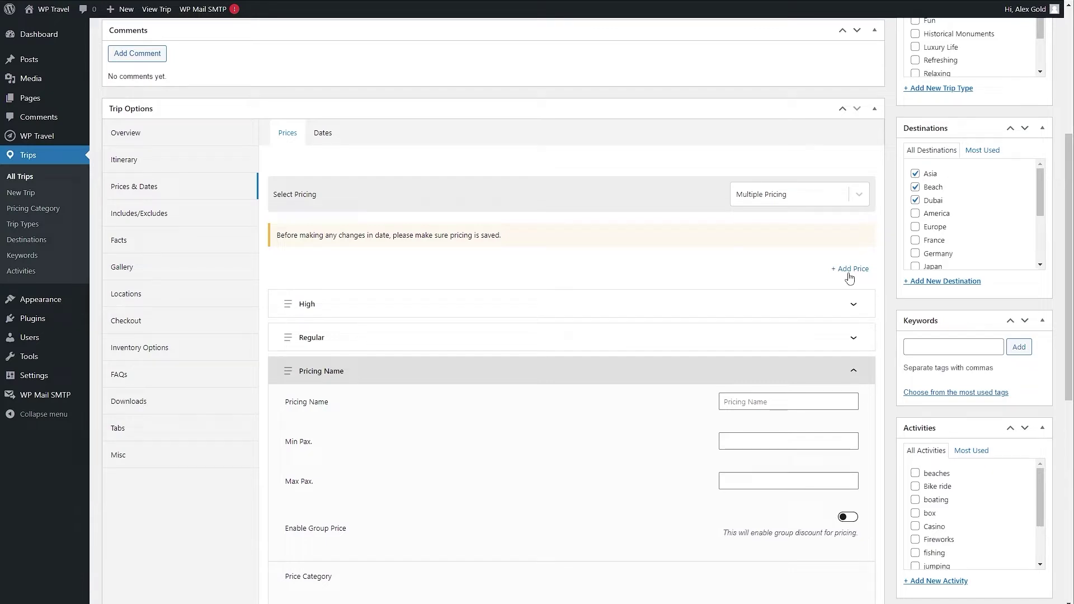
{"action": "scroll", "coordinate": [811, 294], "scroll_direction": "down", "scroll_amount": 2}
{"action": "left_click", "coordinate": [783, 305]}
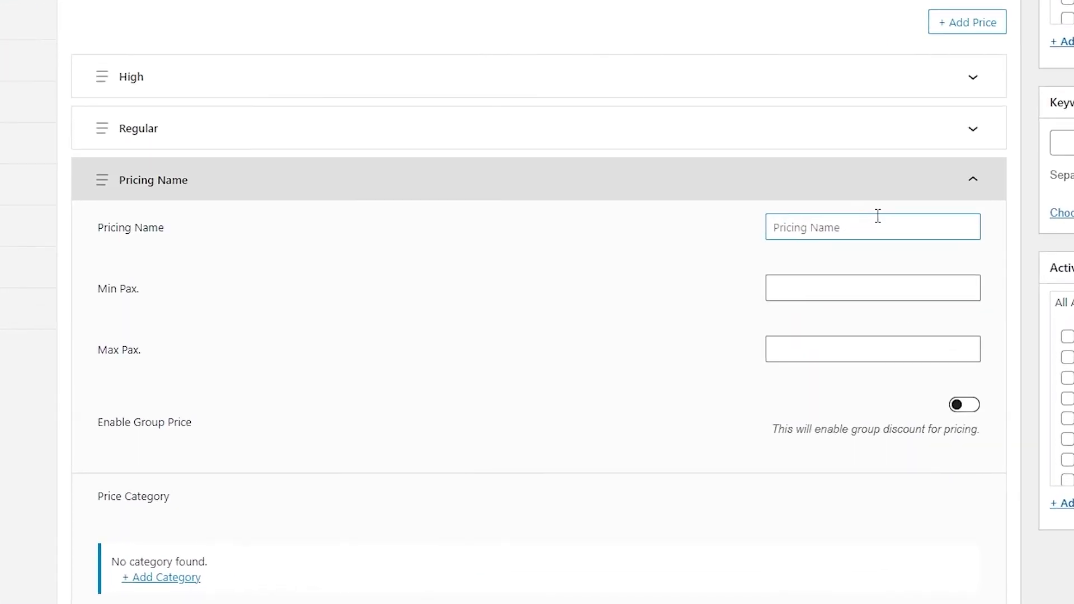
{"action": "type", "text": "Regular"}
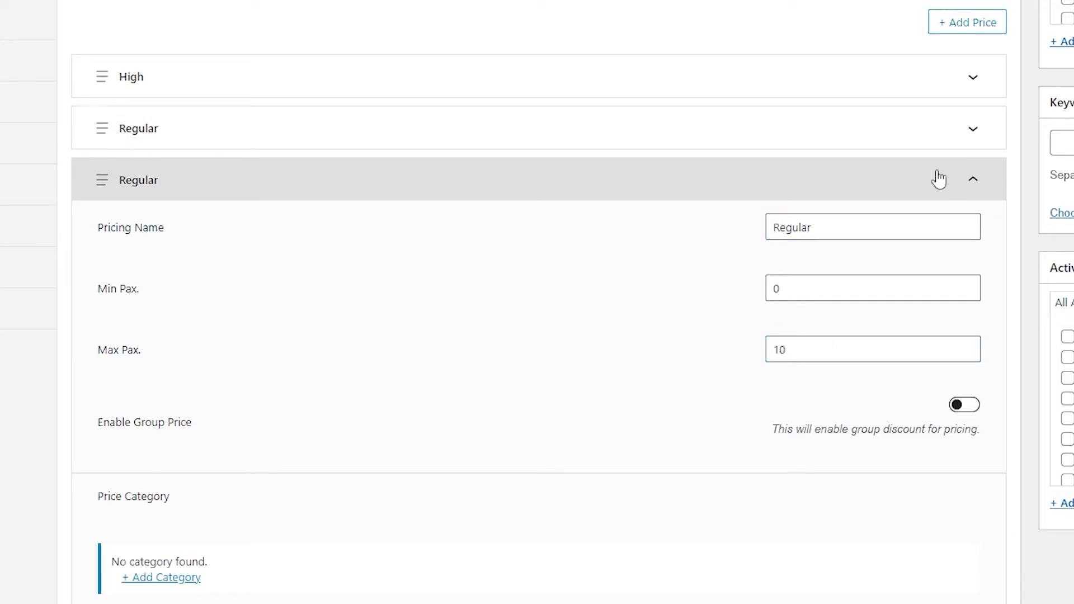
{"action": "left_click", "coordinate": [939, 179]}
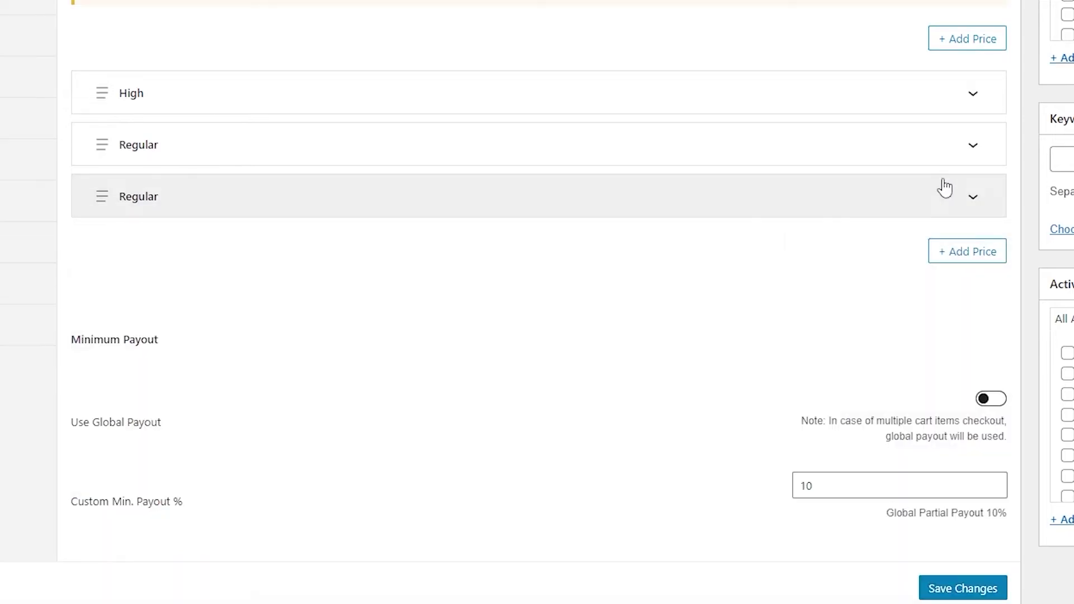
{"action": "left_click", "coordinate": [959, 601]}
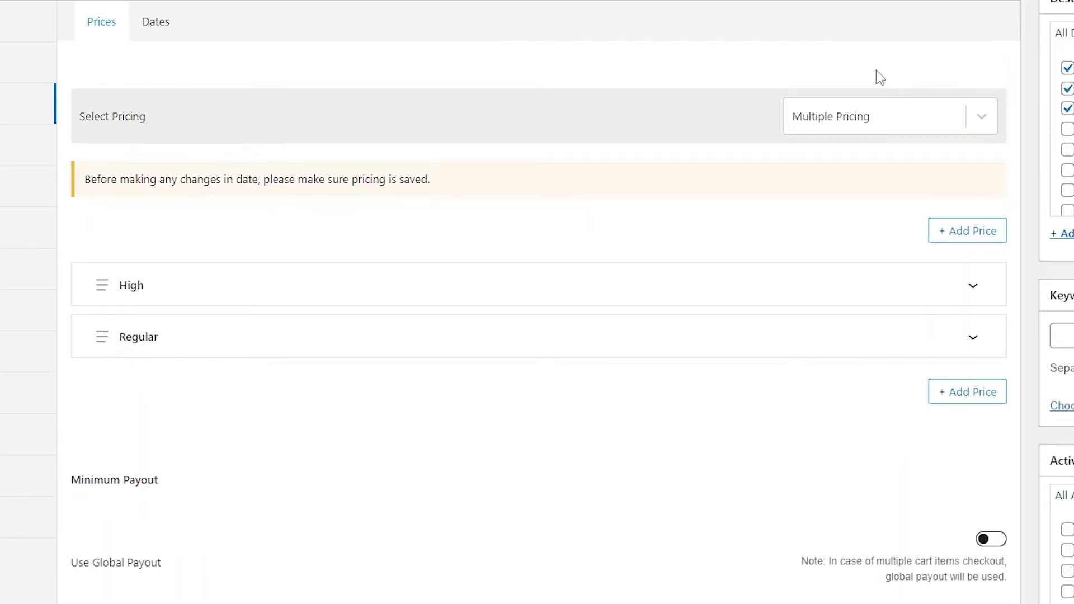
- Enable fixed departures and add a departure labelled Seasonal using High pricing
{"action": "left_click", "coordinate": [149, 25]}
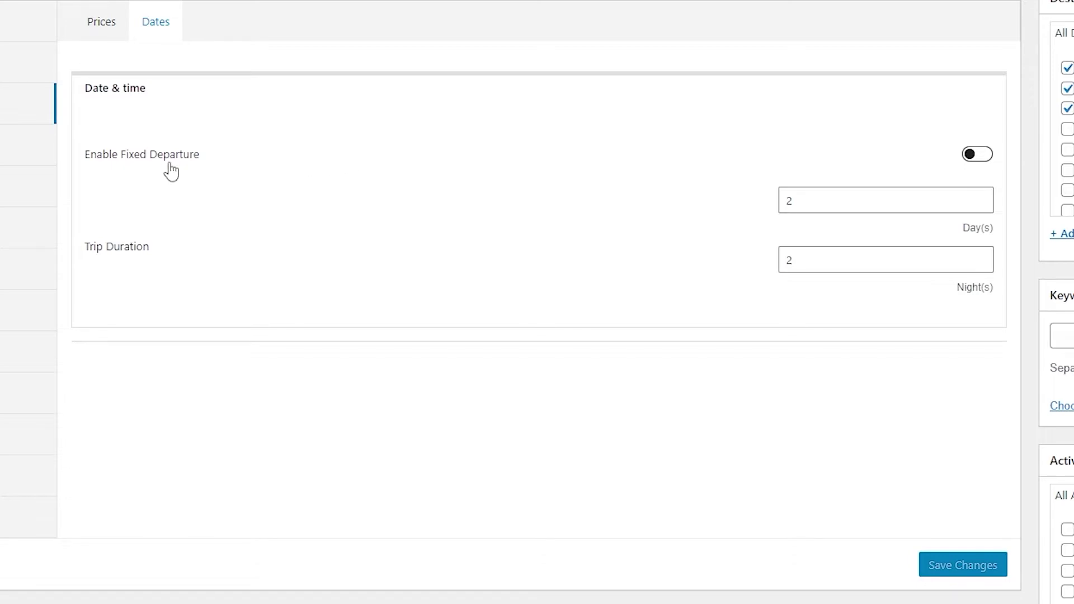
{"action": "left_click", "coordinate": [978, 155]}
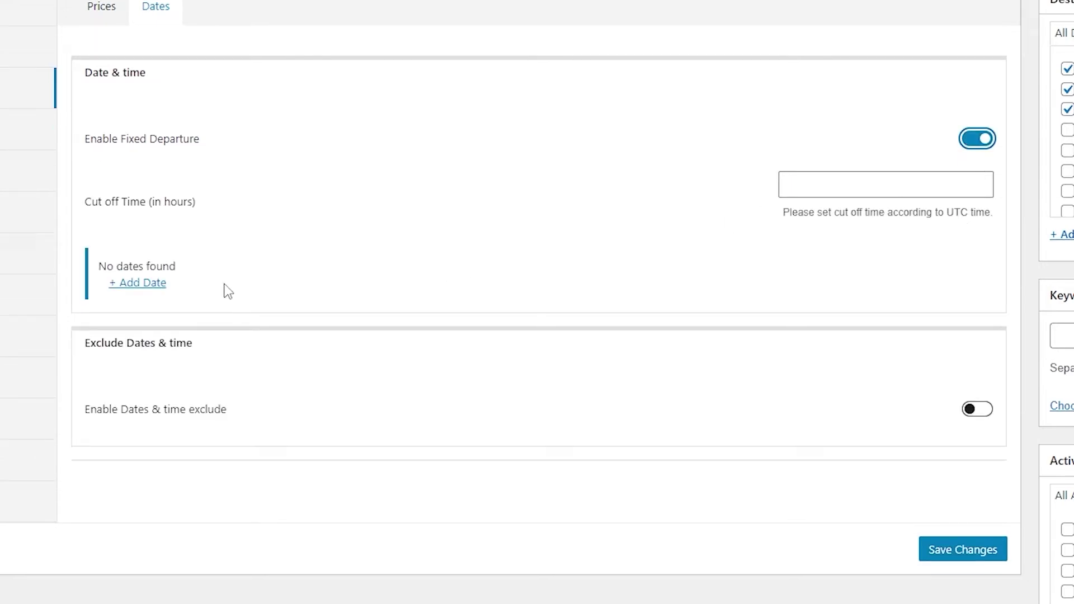
{"action": "left_click", "coordinate": [143, 284]}
{"action": "scroll", "coordinate": [213, 277], "scroll_direction": "down", "scroll_amount": 5}
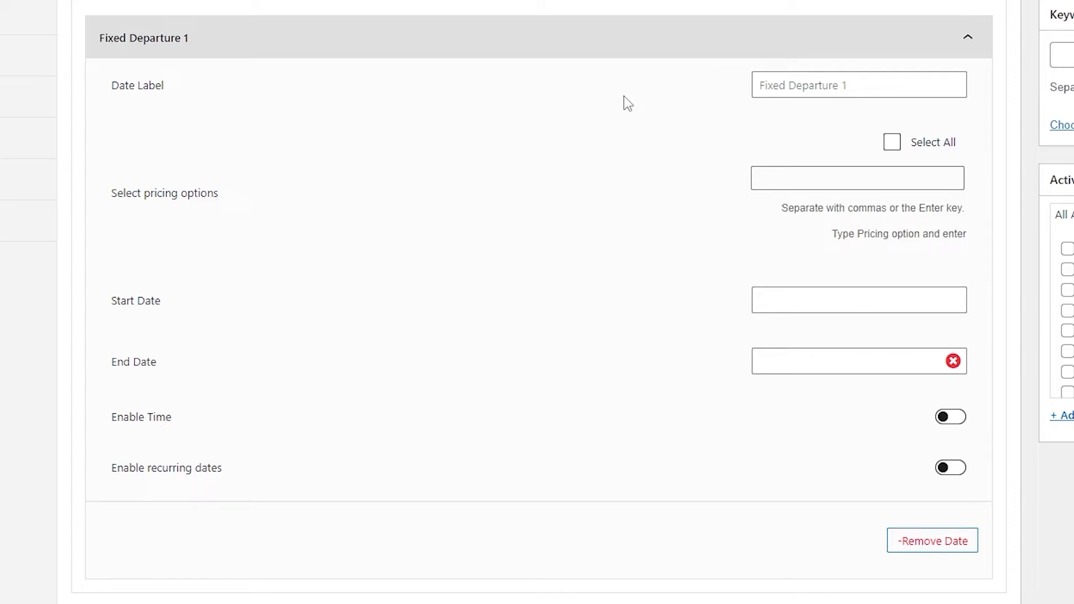
{"action": "left_click", "coordinate": [799, 88]}
{"action": "type", "text": "Seasonal"}
{"action": "left_click", "coordinate": [834, 186]}
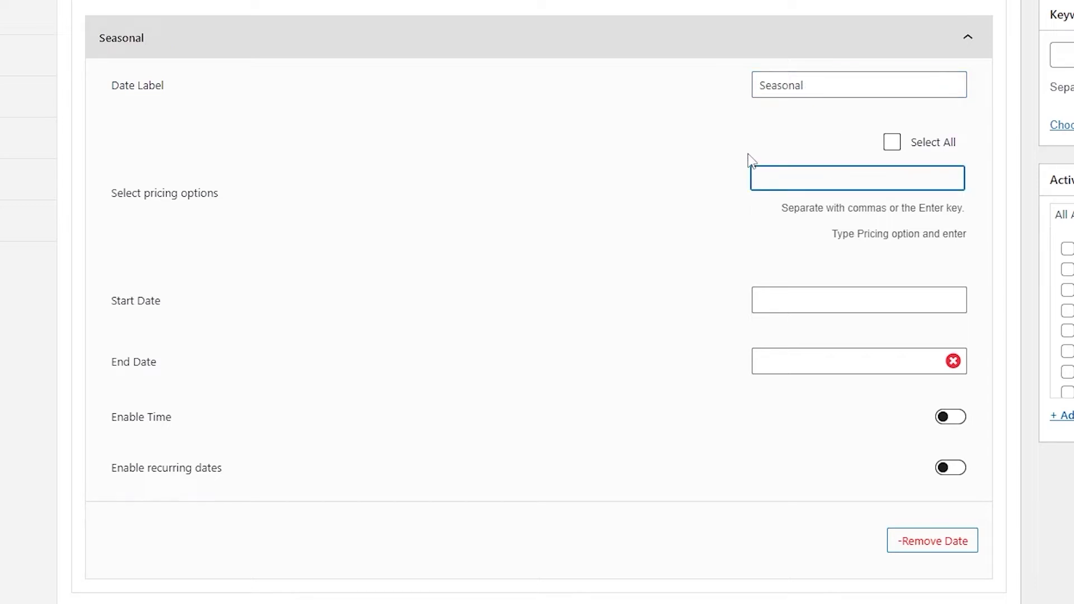
{"action": "type", "text": "High"}
{"action": "key", "text": "Return"}
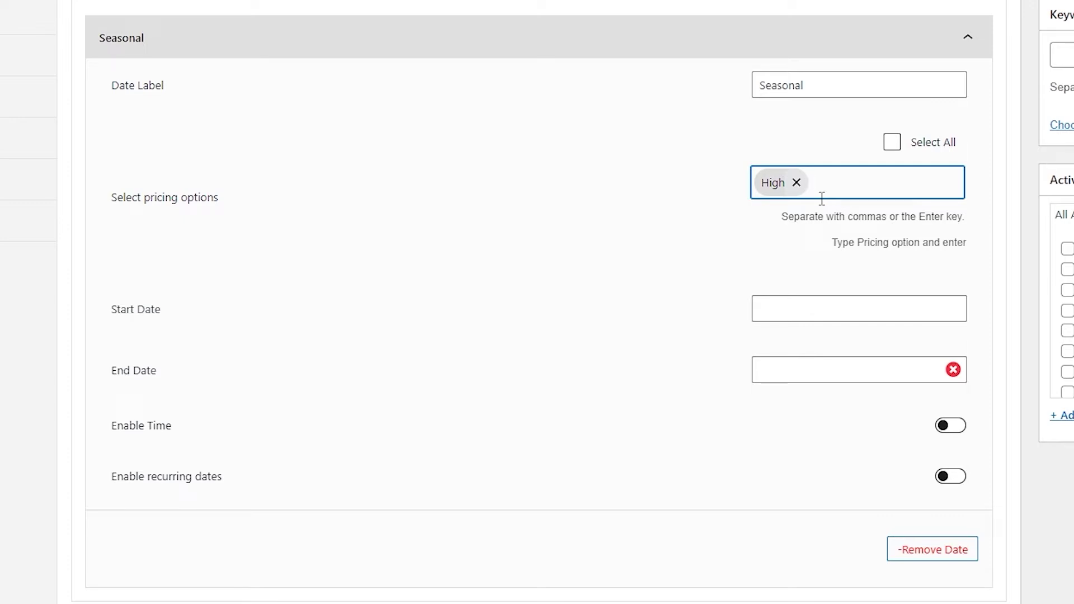
- Set the Seasonal departure to run 9–12 October 2022 and save it
{"action": "scroll", "coordinate": [822, 201], "scroll_direction": "down", "scroll_amount": 3}
{"action": "left_click", "coordinate": [799, 174]}
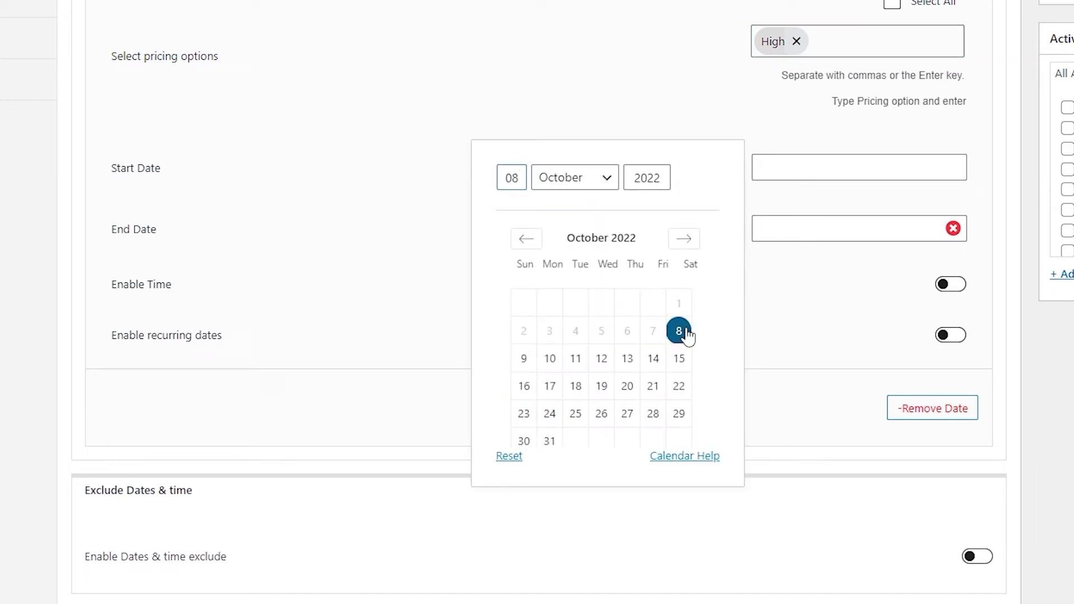
{"action": "left_click", "coordinate": [526, 359]}
{"action": "left_click", "coordinate": [777, 237]}
{"action": "left_click", "coordinate": [601, 419]}
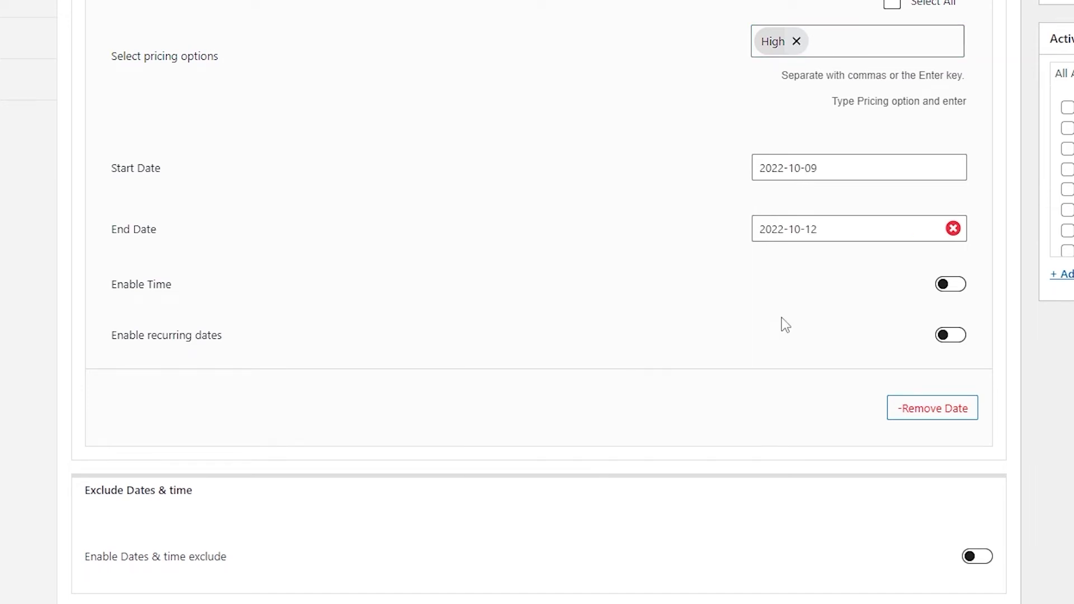
{"action": "scroll", "coordinate": [782, 317], "scroll_direction": "down", "scroll_amount": 1}
{"action": "left_click", "coordinate": [955, 588]}
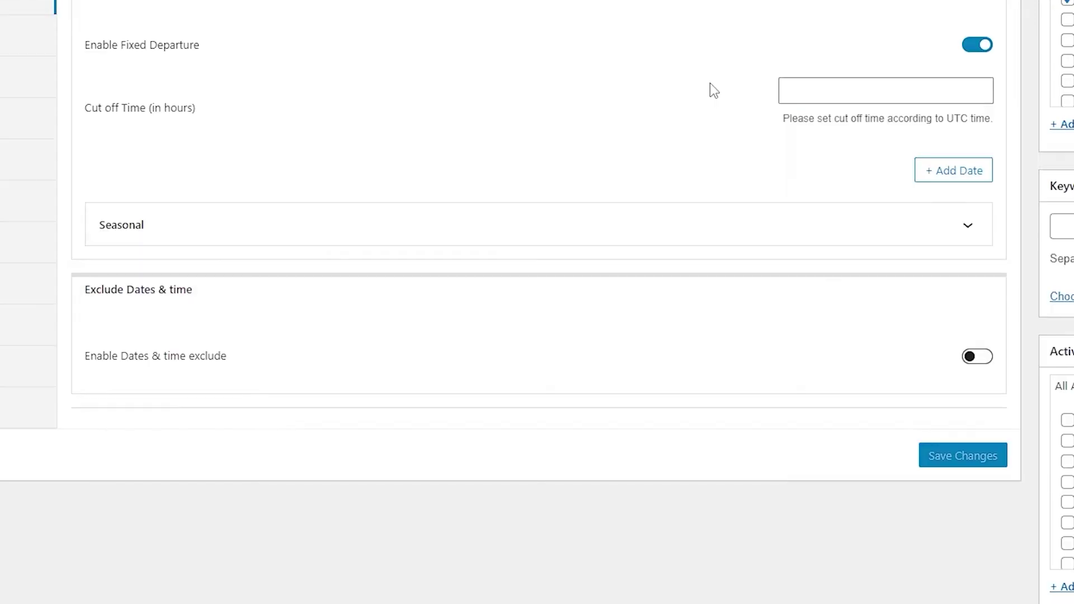
- Add a departure labelled Regular with Regular pricing, running 19–29 October 2022
{"action": "left_click", "coordinate": [941, 182]}
{"action": "scroll", "coordinate": [907, 197], "scroll_direction": "down", "scroll_amount": 3}
{"action": "left_click", "coordinate": [847, 177]}
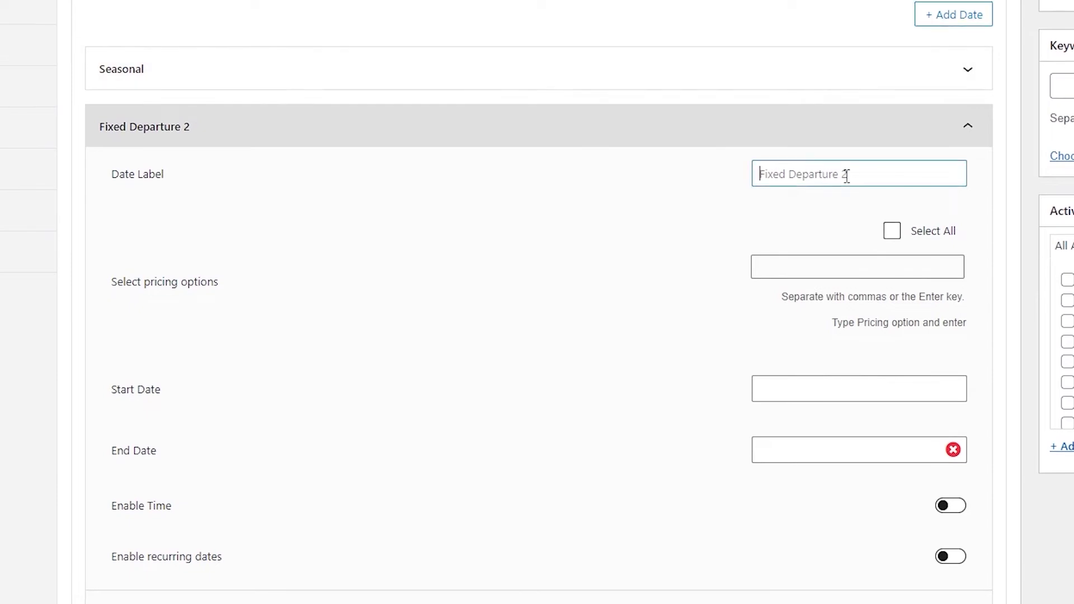
{"action": "type", "text": "Regular"}
{"action": "left_click", "coordinate": [783, 267]}
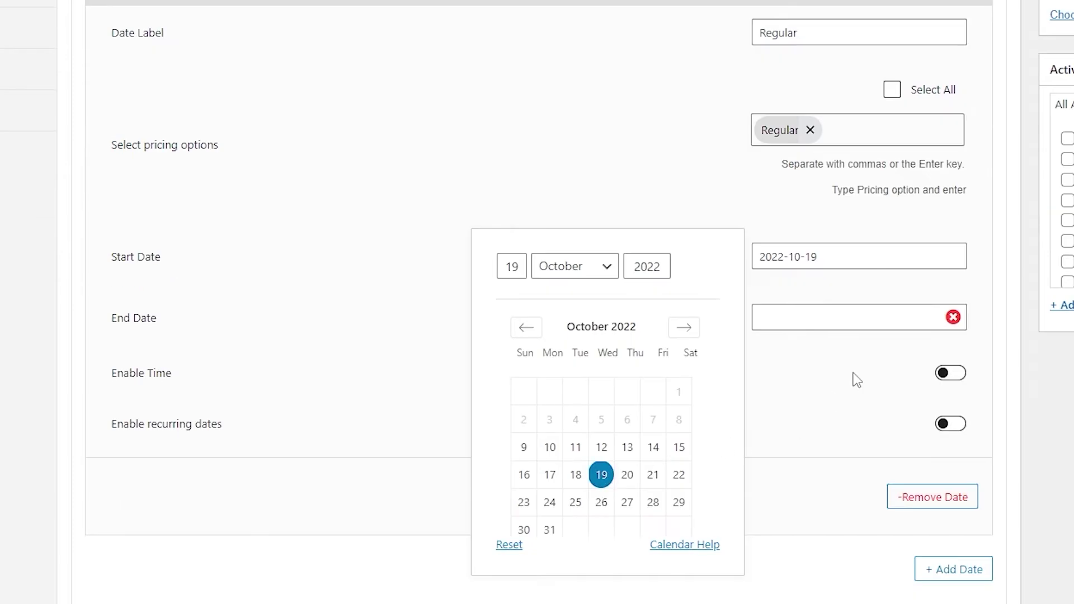
{"action": "left_click", "coordinate": [855, 373]}
{"action": "left_click", "coordinate": [842, 326]}
{"action": "left_click", "coordinate": [679, 561]}
{"action": "left_click", "coordinate": [801, 461]}
{"action": "scroll", "coordinate": [809, 432], "scroll_direction": "down", "scroll_amount": 3}
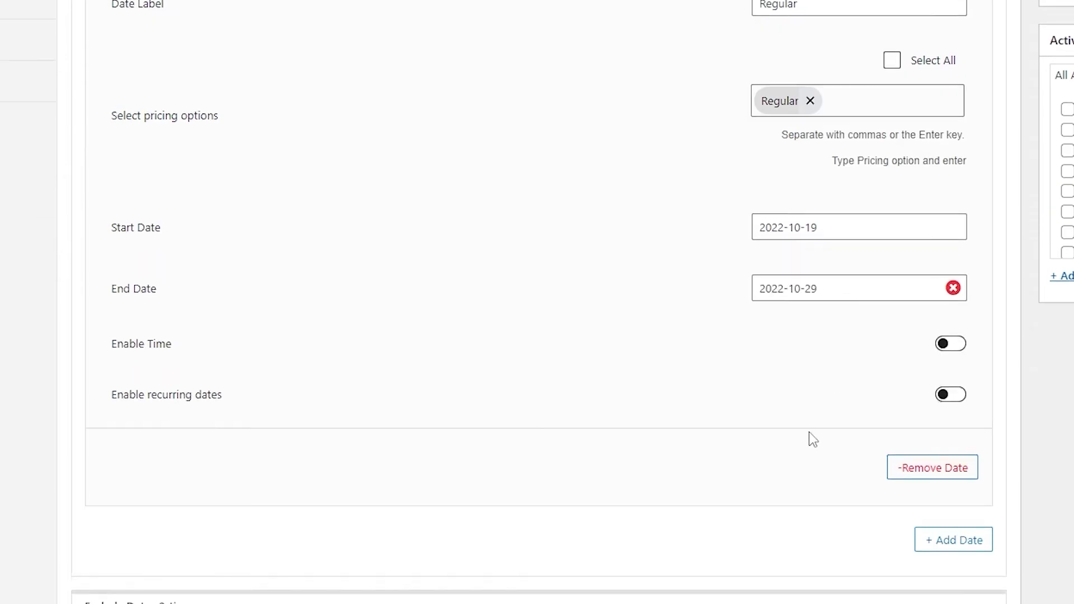
{"action": "scroll", "coordinate": [974, 448], "scroll_direction": "down", "scroll_amount": 1}
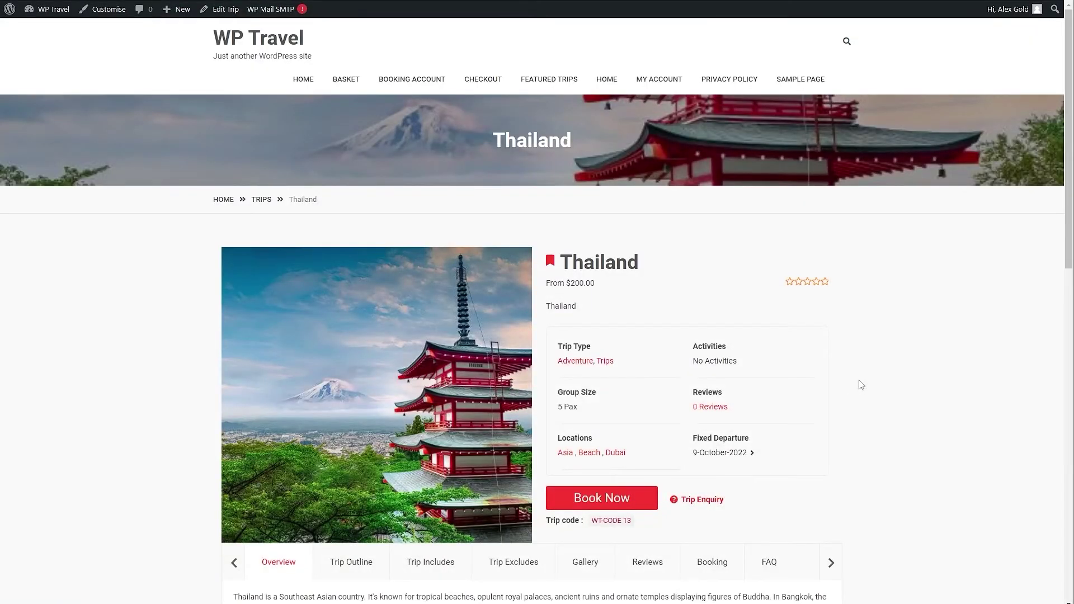
- On the trip page, check the Fixed Departure dates, then view the Booking tab's High and Regular prices
{"action": "scroll", "coordinate": [862, 385], "scroll_direction": "down", "scroll_amount": 2}
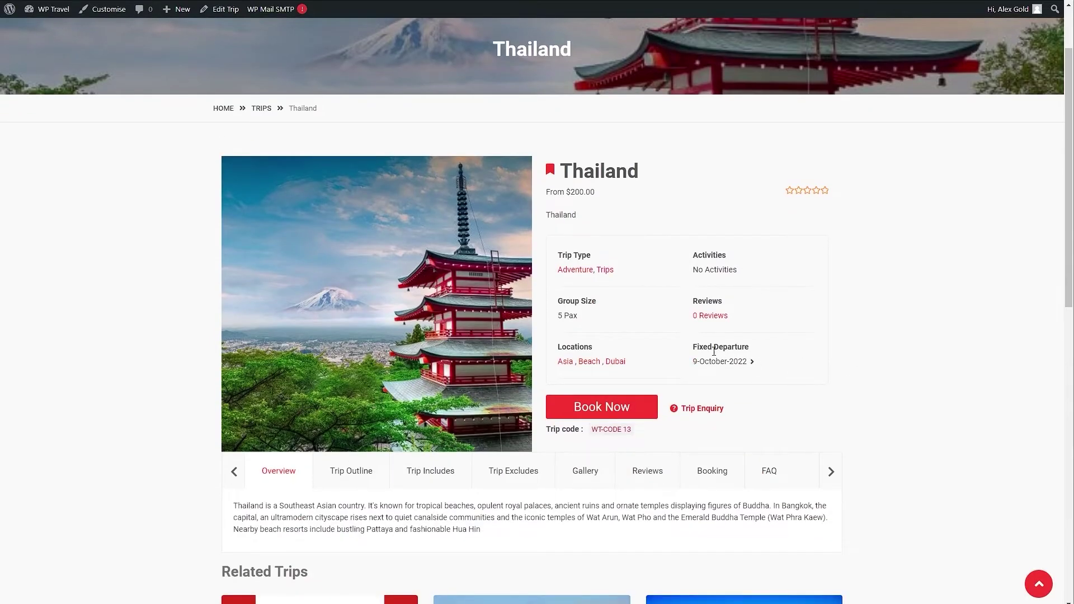
{"action": "left_click", "coordinate": [751, 362]}
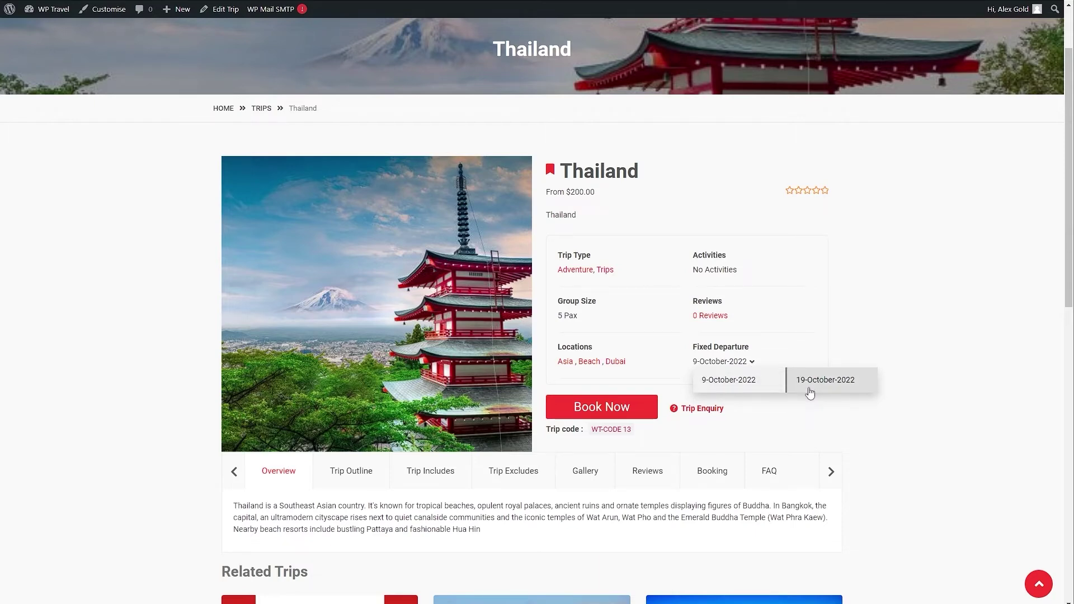
{"action": "scroll", "coordinate": [849, 407], "scroll_direction": "down", "scroll_amount": 2}
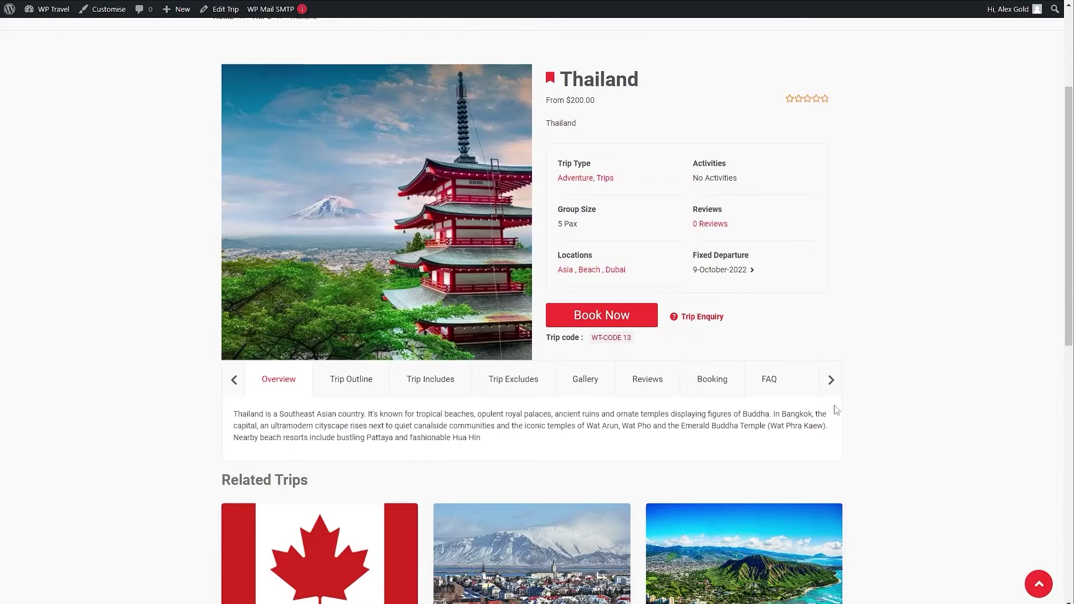
{"action": "left_click", "coordinate": [719, 386]}
{"action": "scroll", "coordinate": [247, 297], "scroll_direction": "down", "scroll_amount": 4}
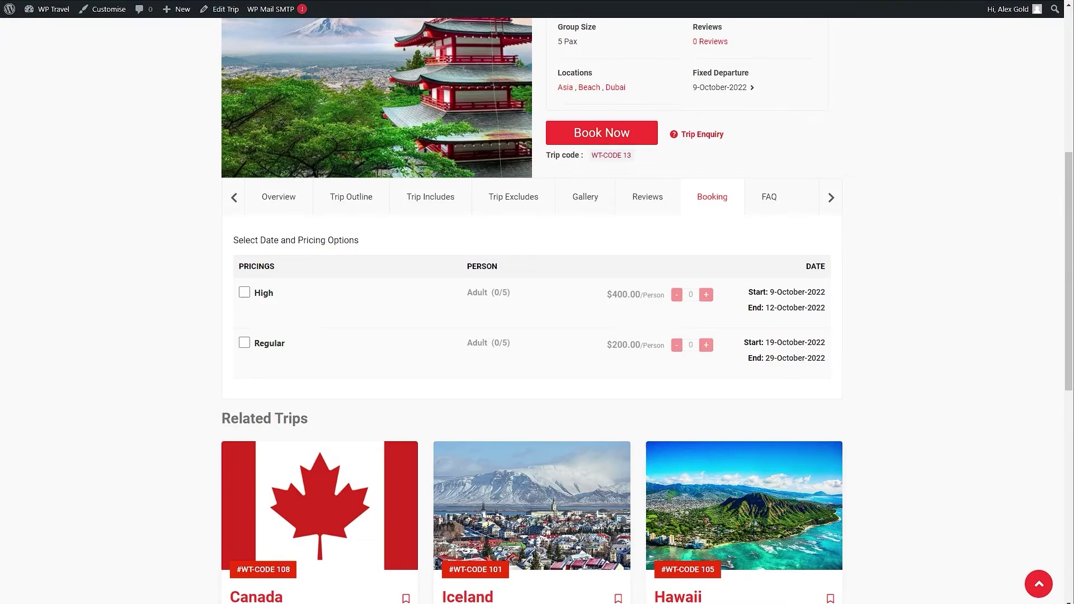
- Back in the editor, add a third departure, Regular2, with Regular pricing starting 30 October 2022
{"action": "key", "text": "ctrl+w"}
{"action": "scroll", "coordinate": [340, 263], "scroll_direction": "down", "scroll_amount": 3}
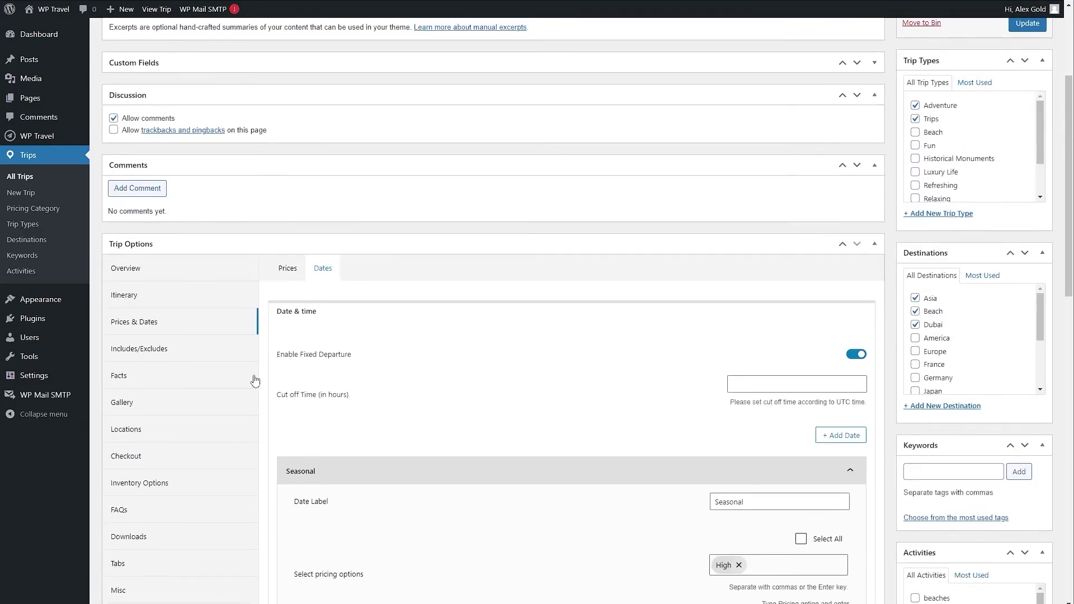
{"action": "scroll", "coordinate": [148, 329], "scroll_direction": "down", "scroll_amount": 5}
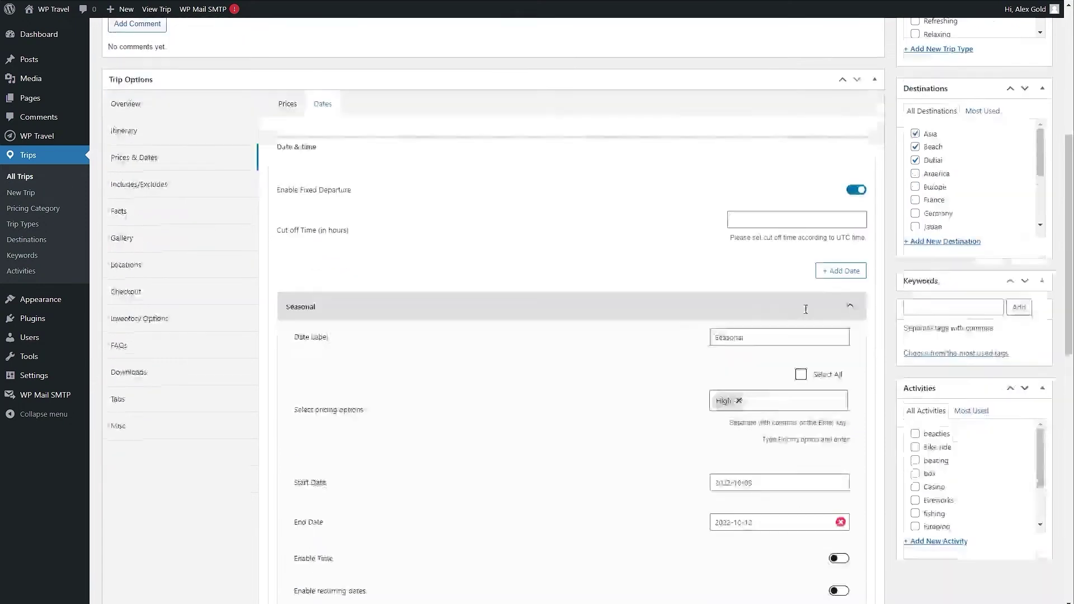
{"action": "left_click", "coordinate": [852, 199]}
{"action": "left_click", "coordinate": [851, 233]}
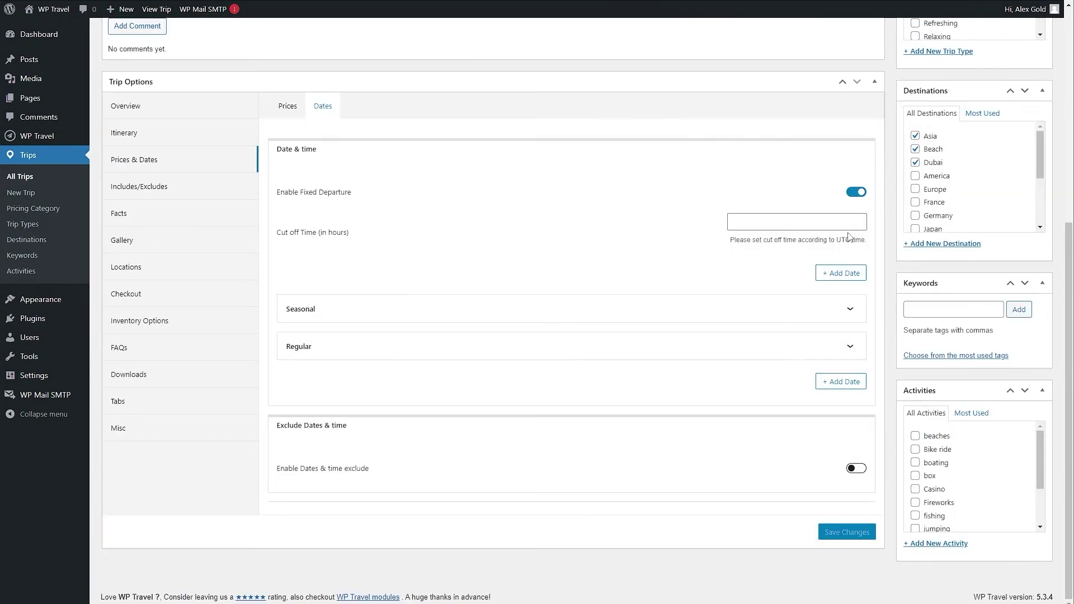
{"action": "left_click", "coordinate": [841, 263]}
{"action": "left_click", "coordinate": [760, 410]}
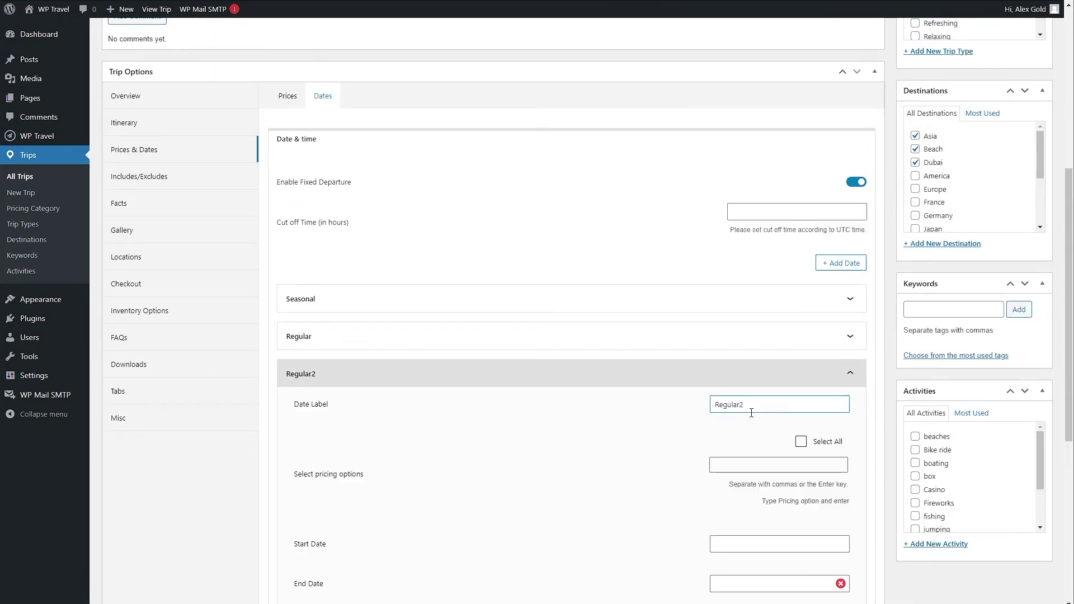
{"action": "scroll", "coordinate": [759, 411], "scroll_direction": "down", "scroll_amount": 2}
{"action": "left_click", "coordinate": [743, 374]}
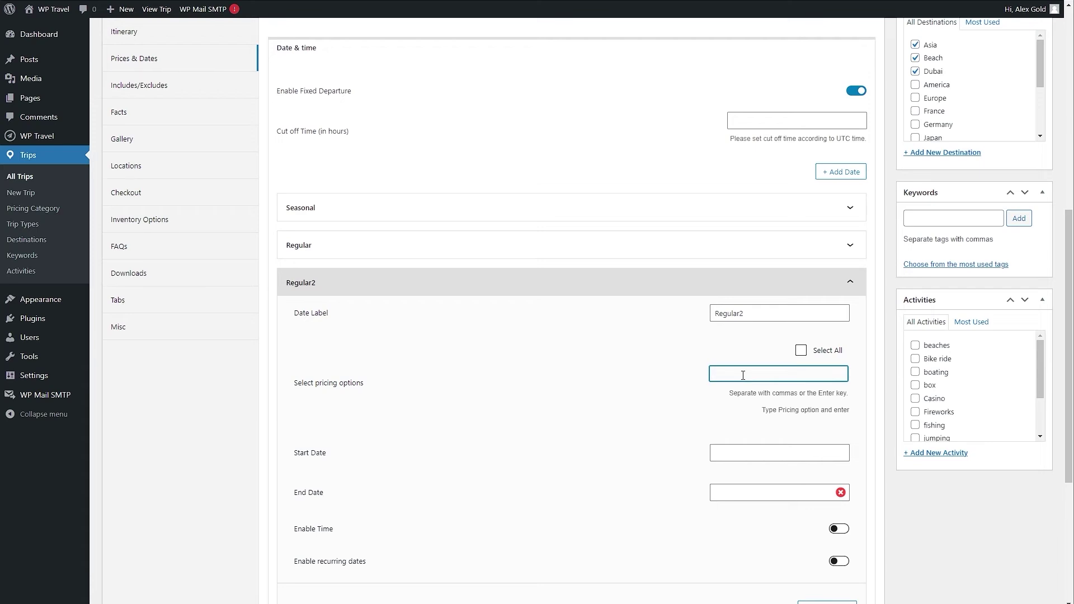
{"action": "left_click", "coordinate": [737, 509]}
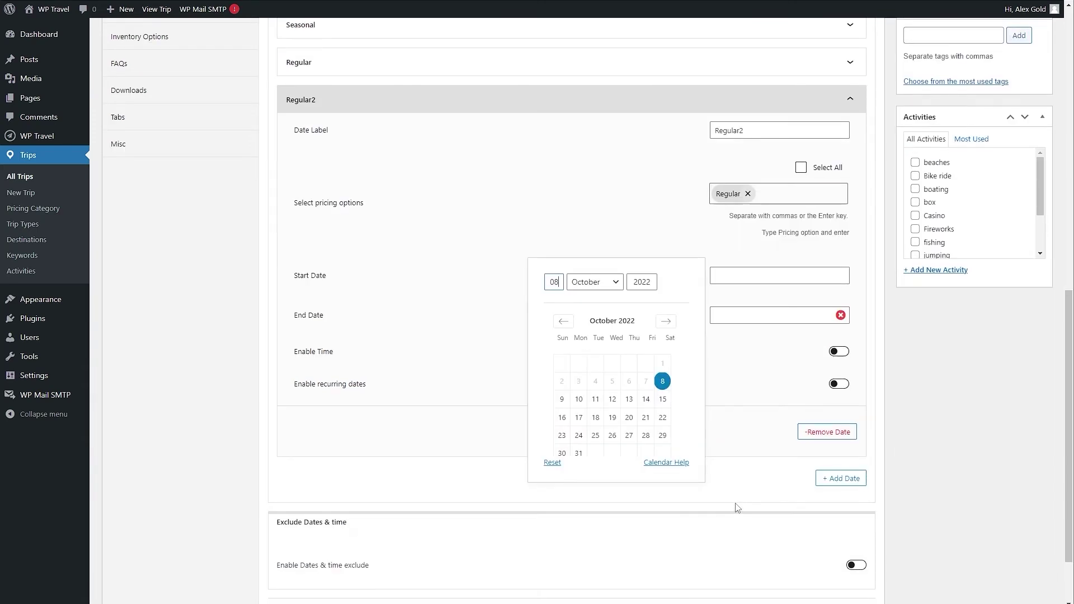
{"action": "left_click", "coordinate": [562, 453]}
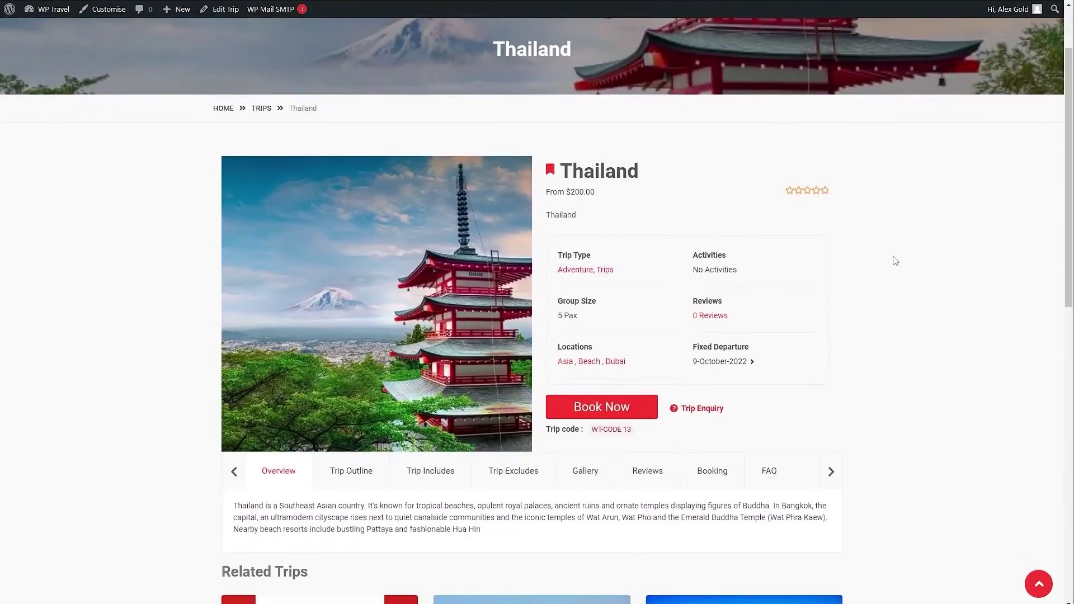
- Review the trip page's Booking tab listing the High and two Regular departures
{"action": "scroll", "coordinate": [895, 260], "scroll_direction": "down", "scroll_amount": 2}
{"action": "scroll", "coordinate": [893, 260], "scroll_direction": "down", "scroll_amount": 2}
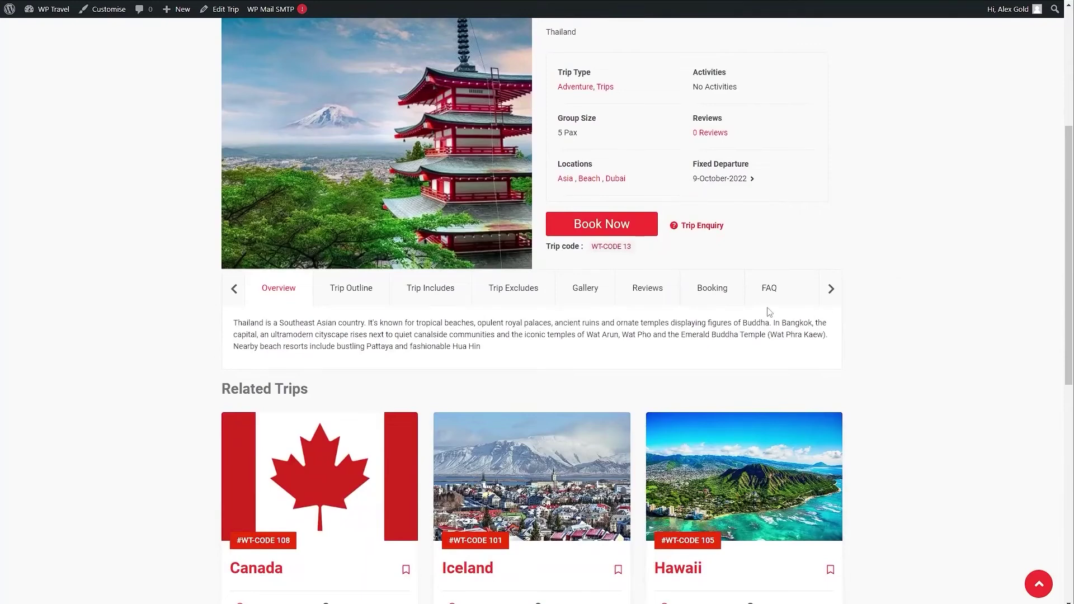
{"action": "left_click", "coordinate": [713, 288]}
{"action": "scroll", "coordinate": [716, 291], "scroll_direction": "down", "scroll_amount": 2}
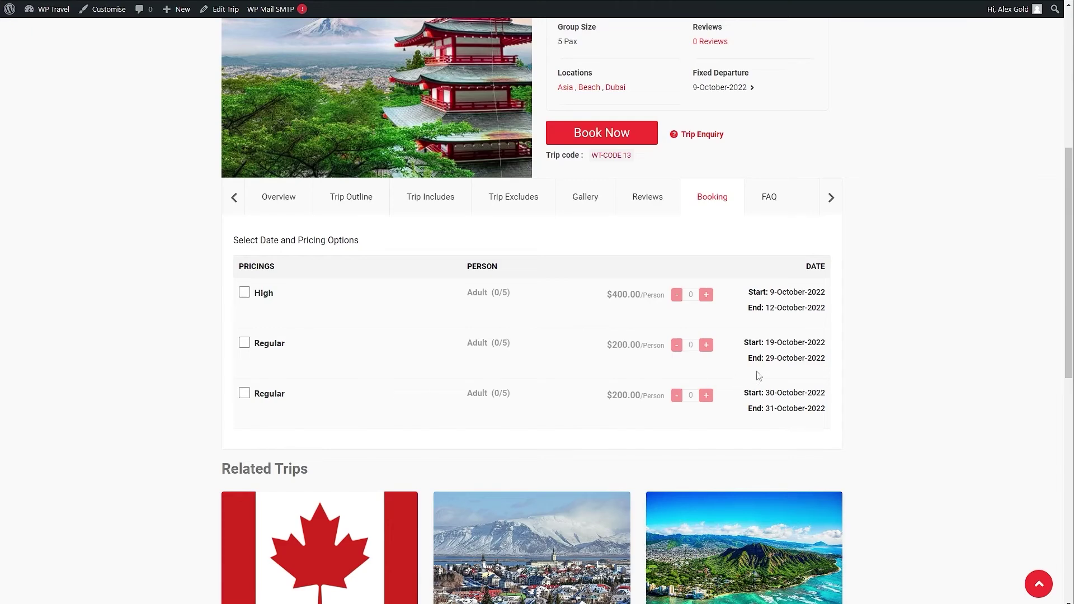
{"action": "scroll", "coordinate": [759, 376], "scroll_direction": "up", "scroll_amount": 2}
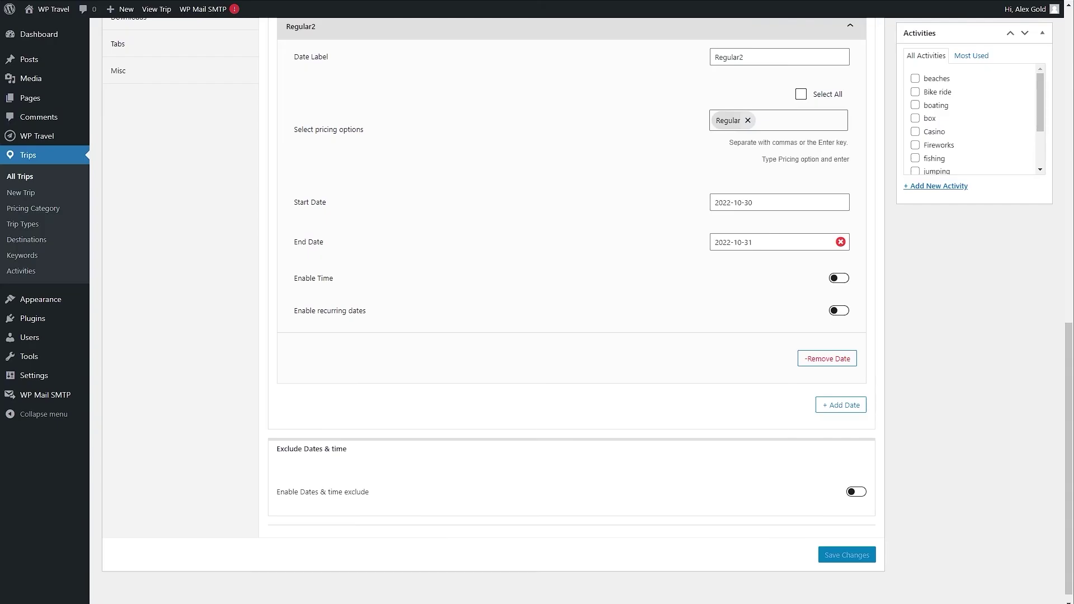
- Open the trip's Prices tab and add a new price category under Regular pricing
{"action": "scroll", "coordinate": [567, 261], "scroll_direction": "up", "scroll_amount": 8}
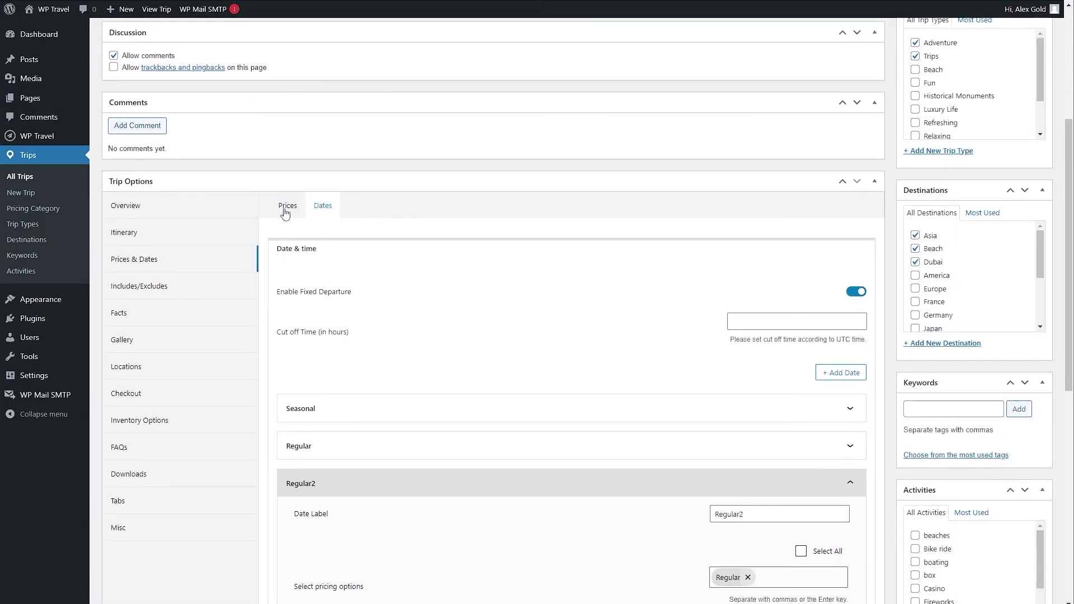
{"action": "left_click", "coordinate": [287, 209]}
{"action": "scroll", "coordinate": [521, 257], "scroll_direction": "down", "scroll_amount": 3}
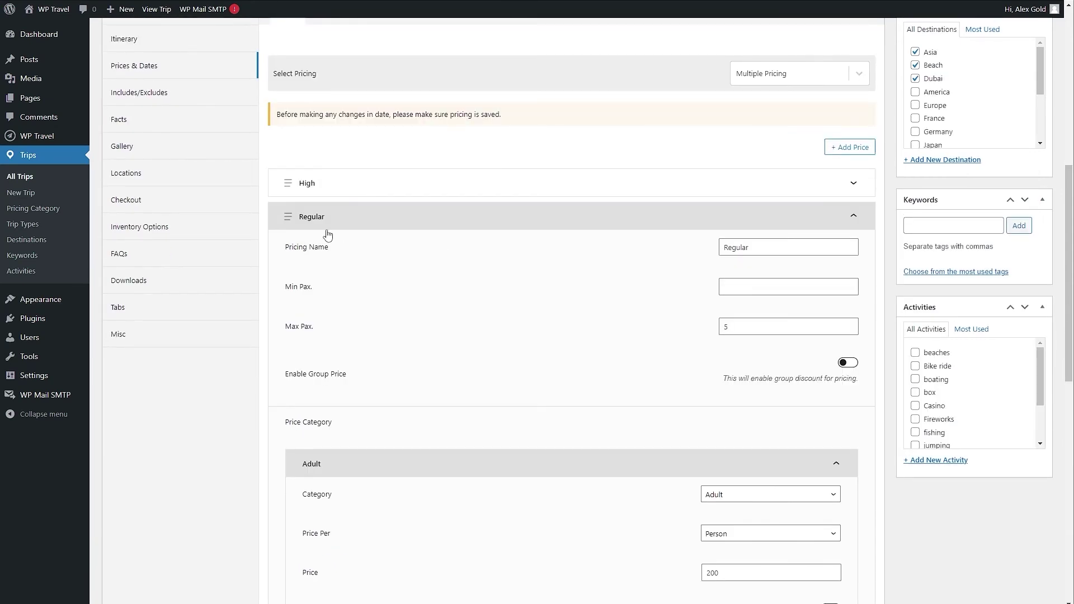
{"action": "scroll", "coordinate": [537, 265], "scroll_direction": "down", "scroll_amount": 2}
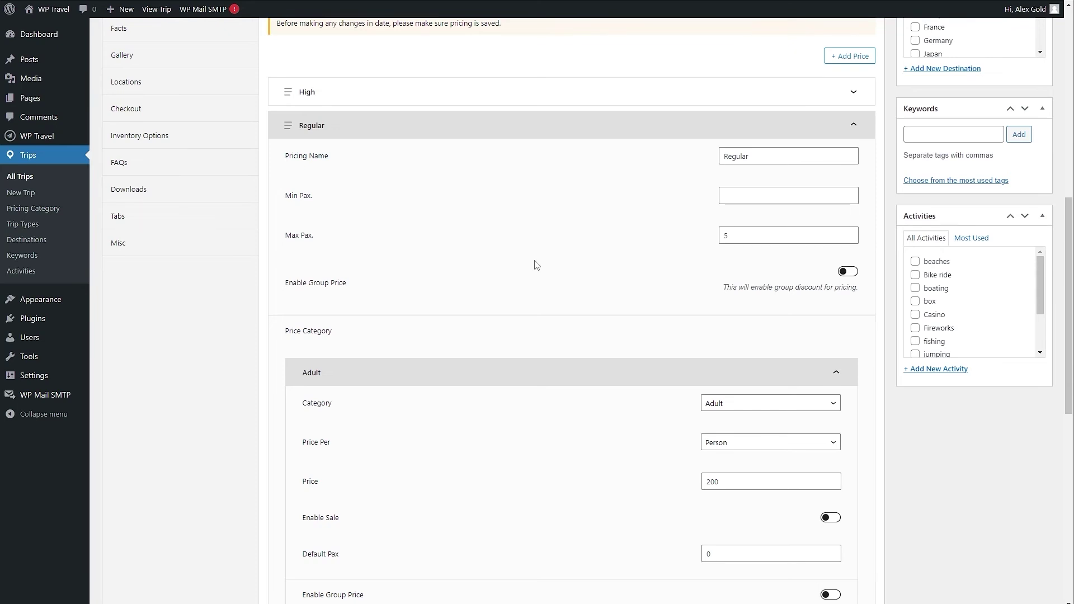
{"action": "scroll", "coordinate": [646, 264], "scroll_direction": "down", "scroll_amount": 5}
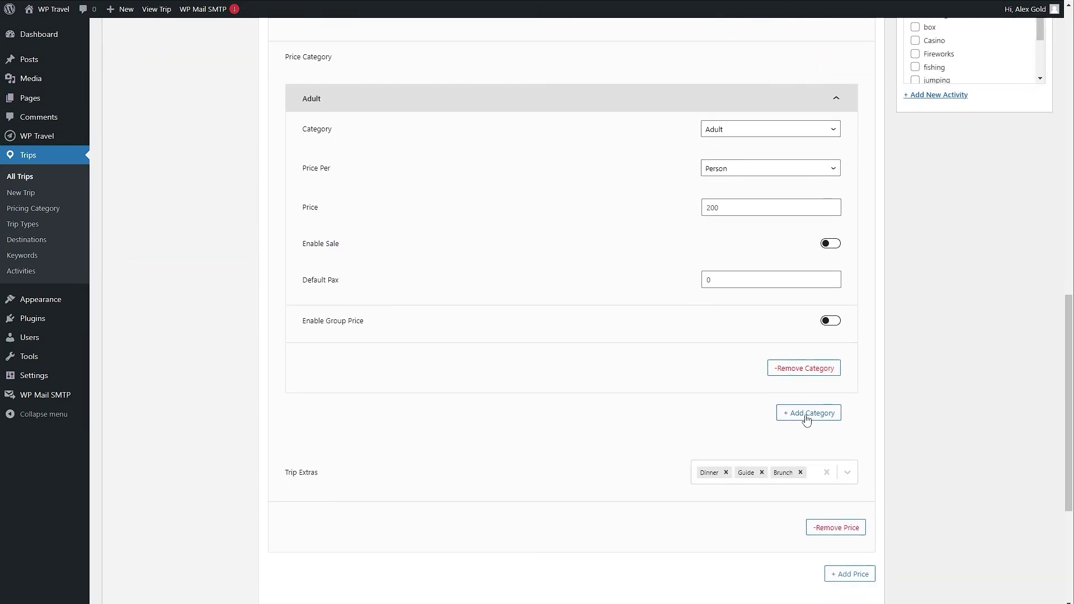
{"action": "left_click", "coordinate": [805, 414]}
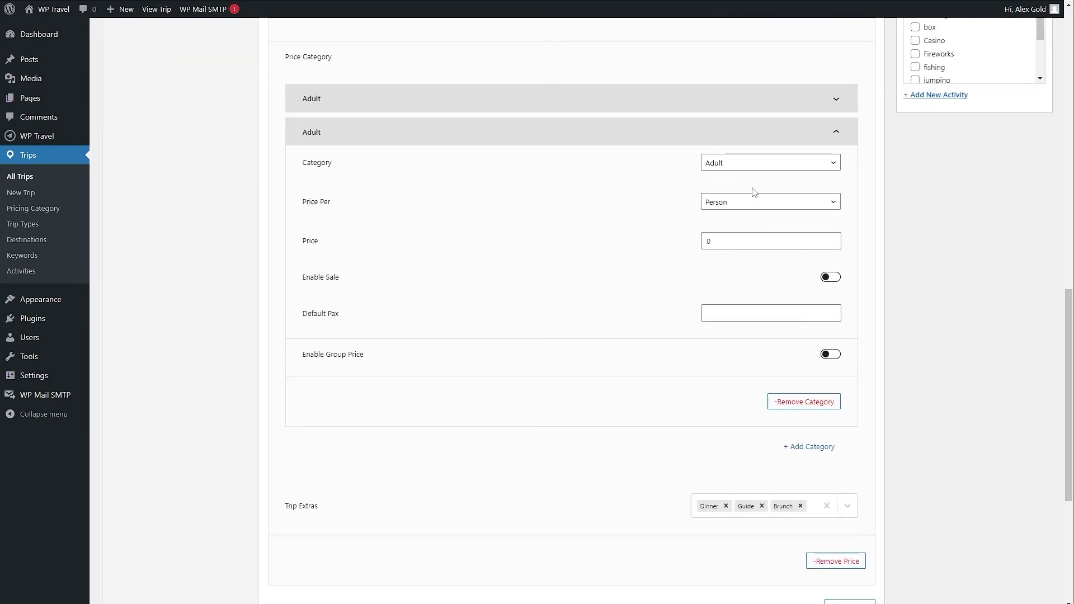
- Make the new category Child, priced per person at 100, and save the trip
{"action": "left_click", "coordinate": [733, 165]}
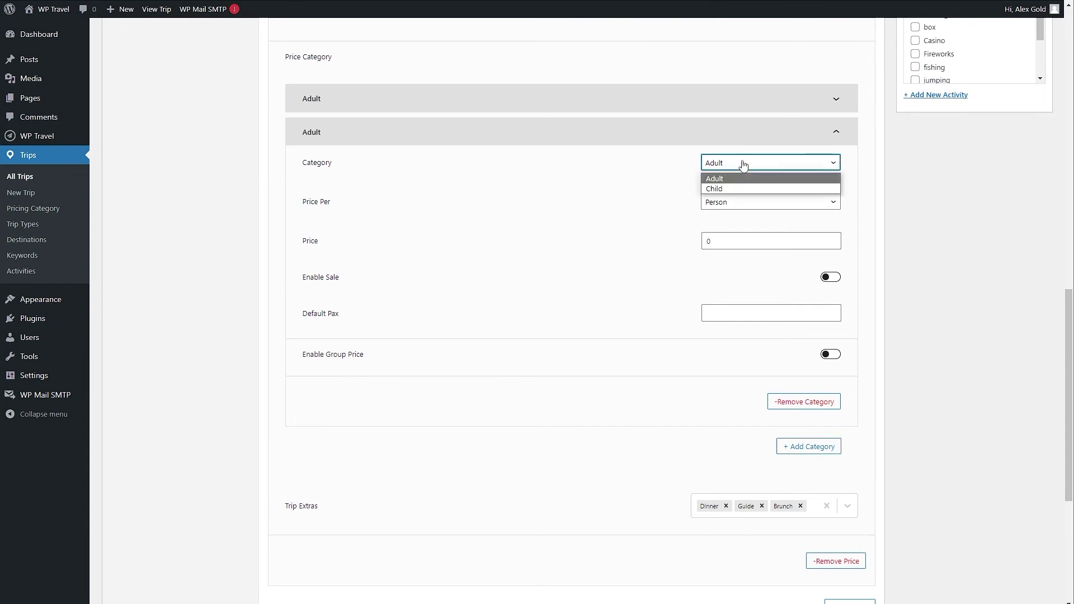
{"action": "left_click", "coordinate": [734, 191]}
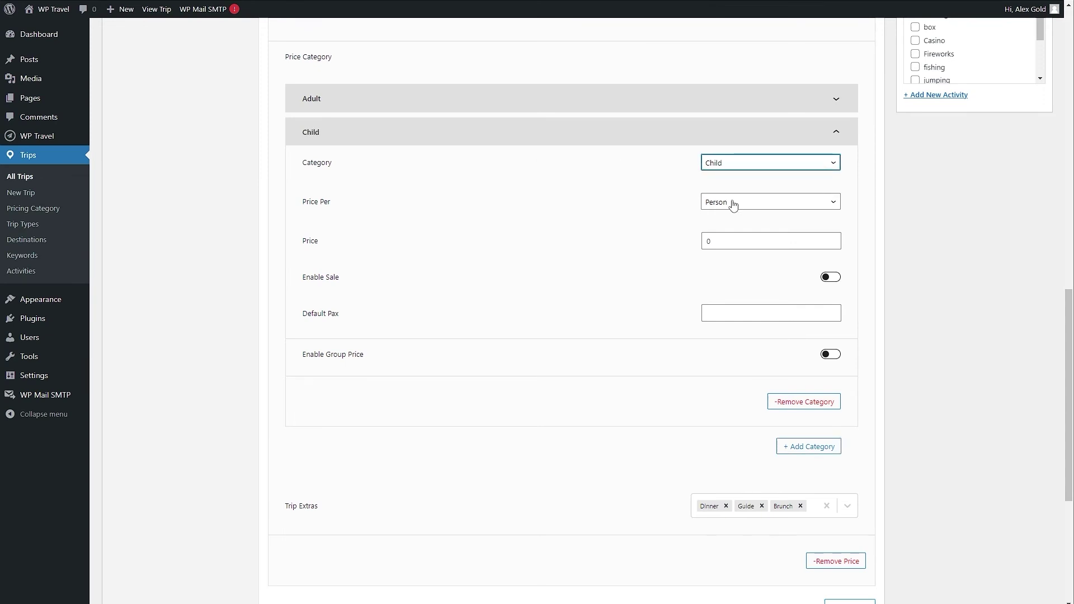
{"action": "left_click", "coordinate": [746, 206]}
{"action": "left_click", "coordinate": [747, 214]}
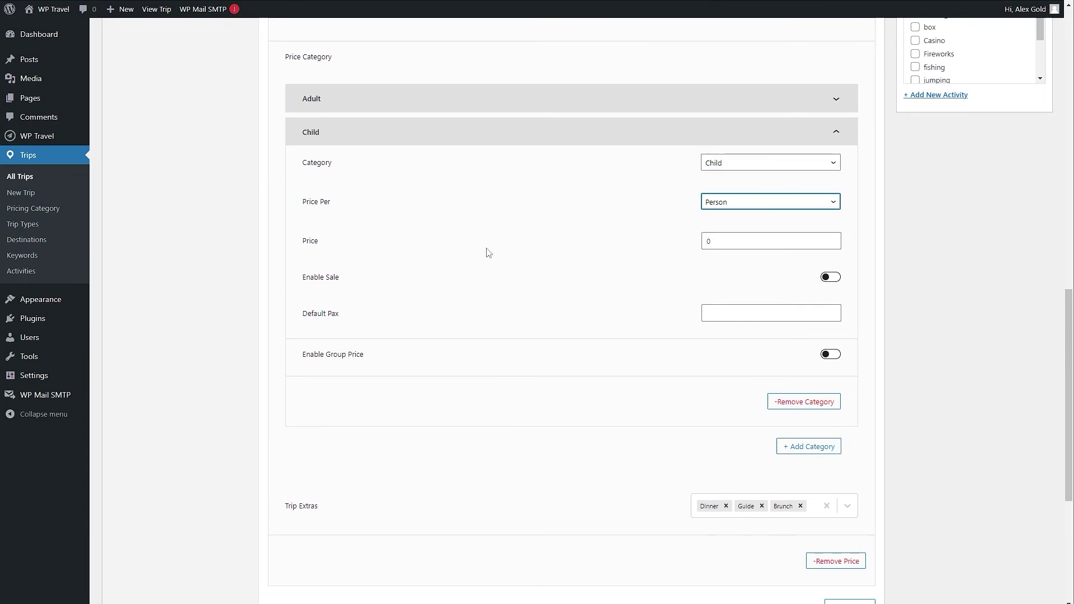
{"action": "left_click", "coordinate": [721, 245]}
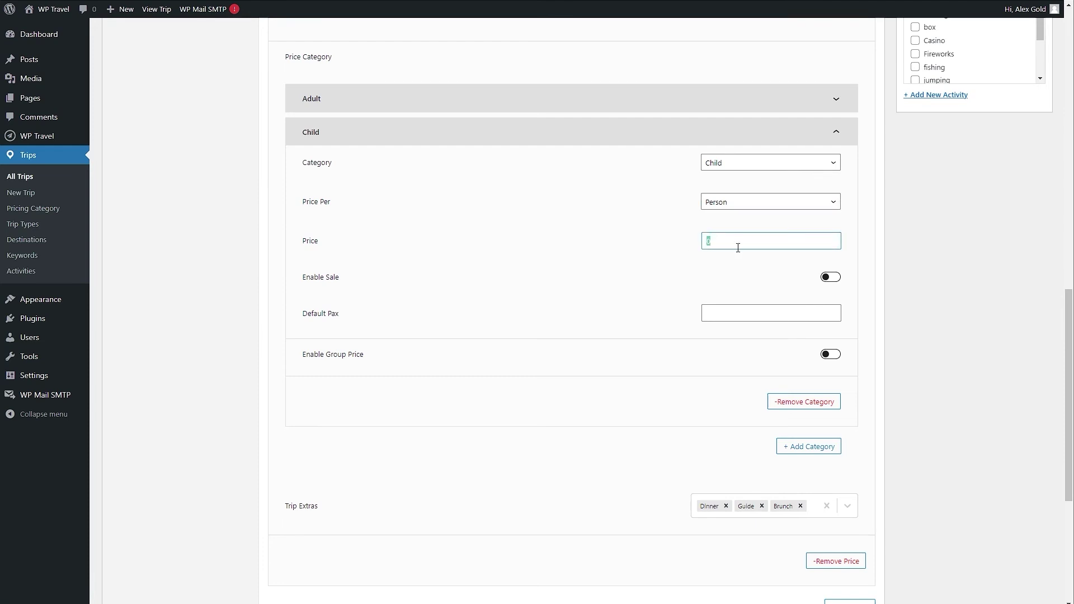
{"action": "left_click", "coordinate": [782, 106]}
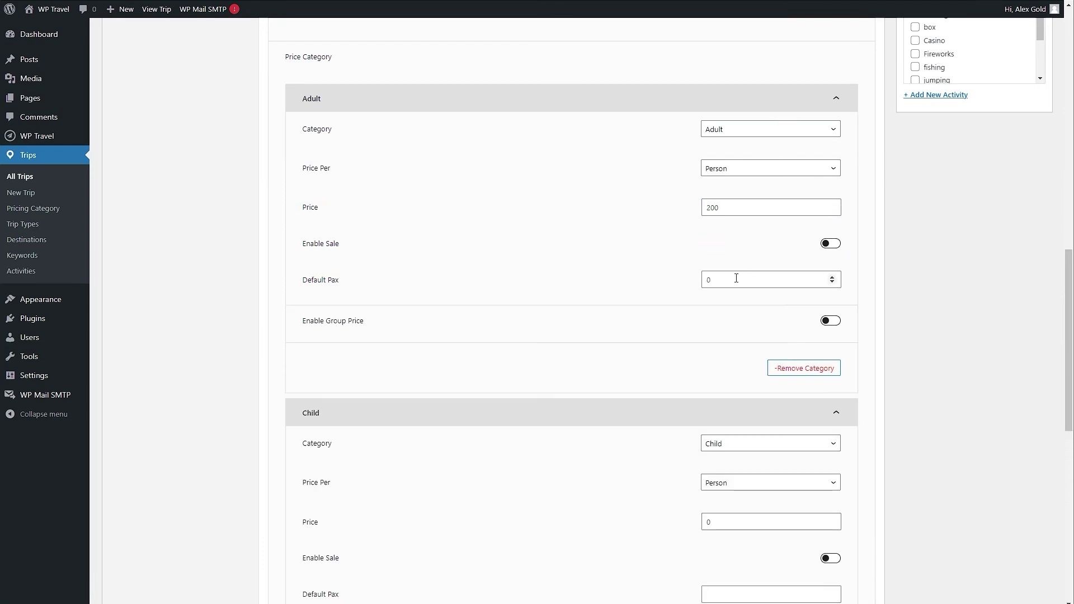
{"action": "left_click", "coordinate": [782, 107]}
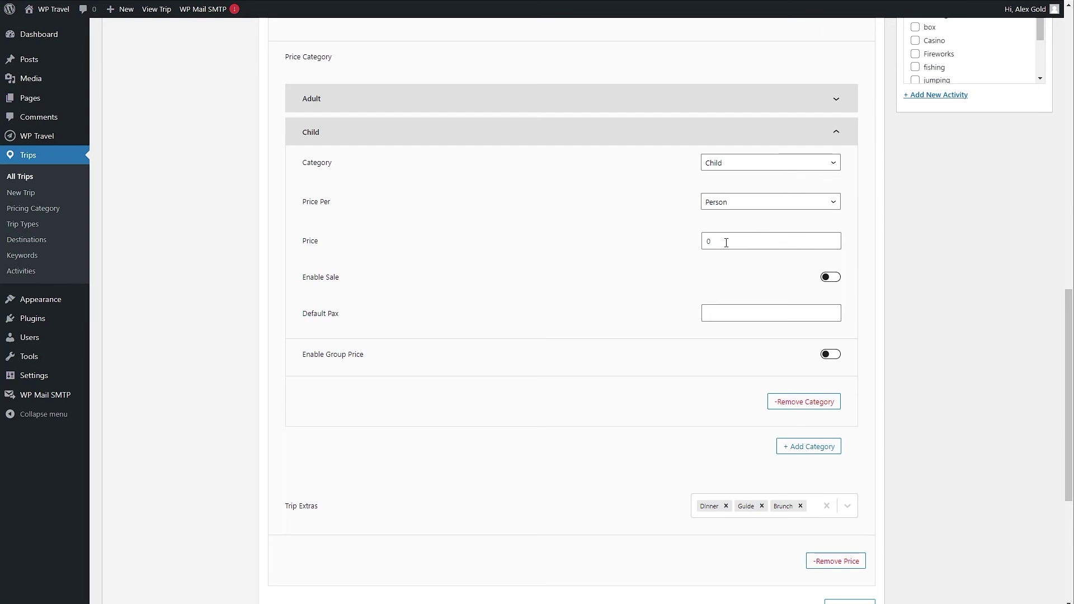
{"action": "type", "text": "100"}
{"action": "scroll", "coordinate": [652, 284], "scroll_direction": "down", "scroll_amount": 5}
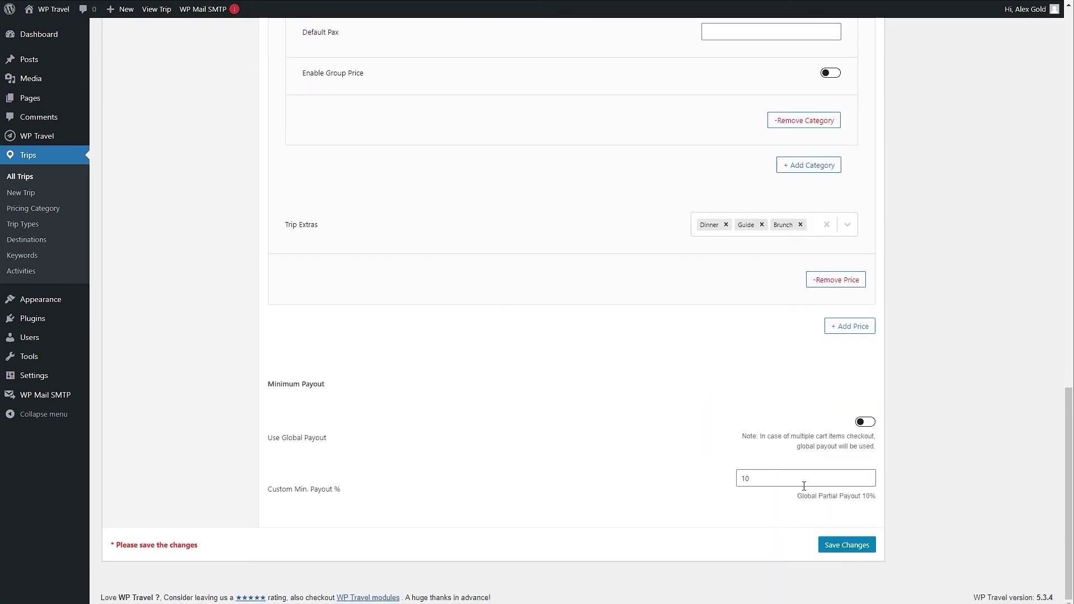
{"action": "left_click", "coordinate": [828, 542]}
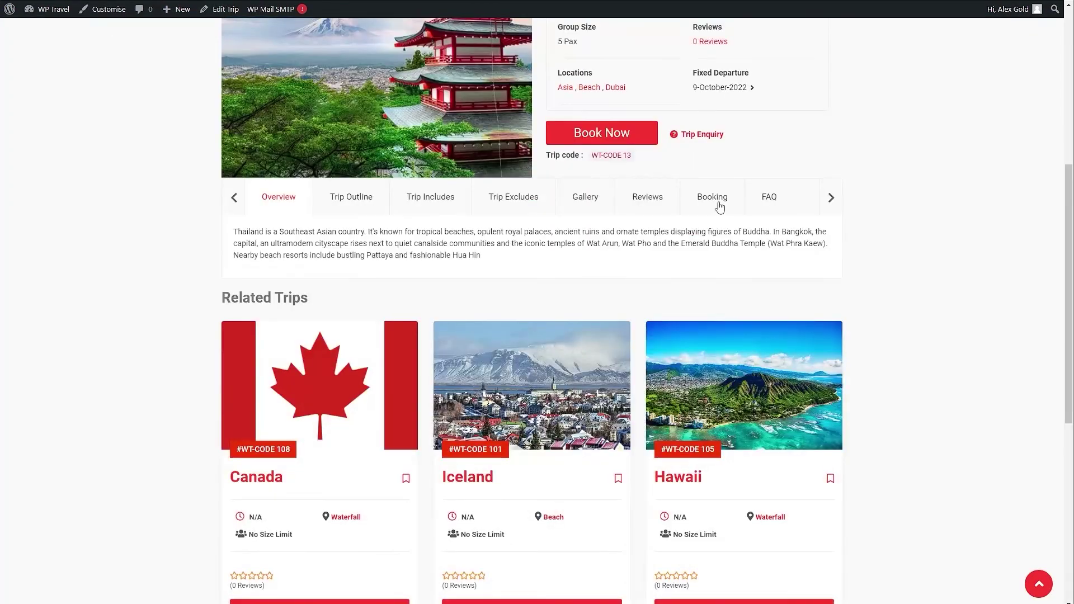
- In the Booking tab, select the 19 October Regular departure and add one child ($100.00)
{"action": "left_click", "coordinate": [714, 201]}
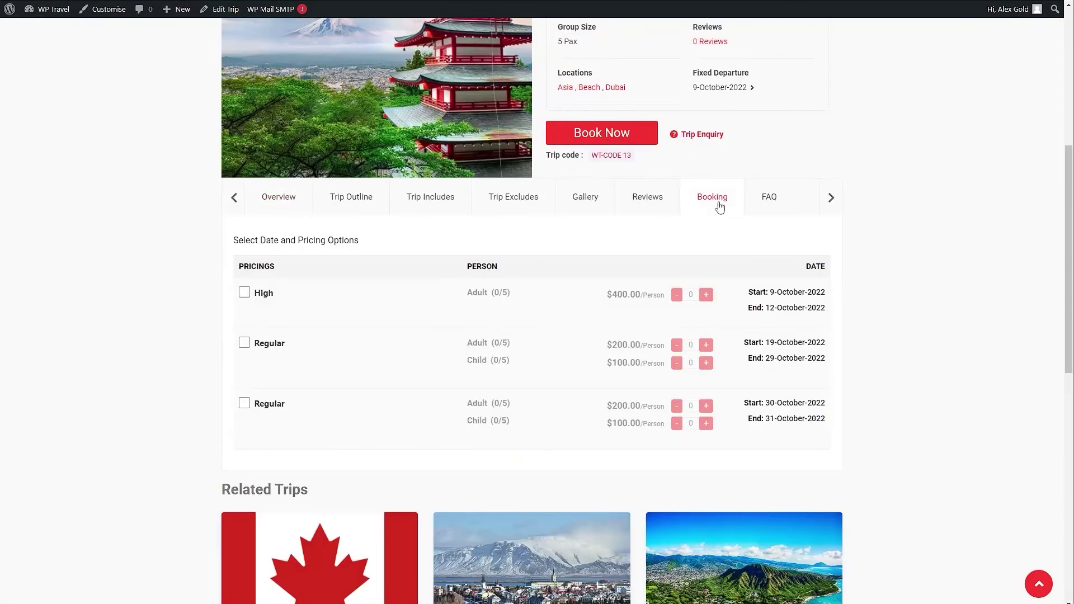
{"action": "left_click", "coordinate": [244, 342]}
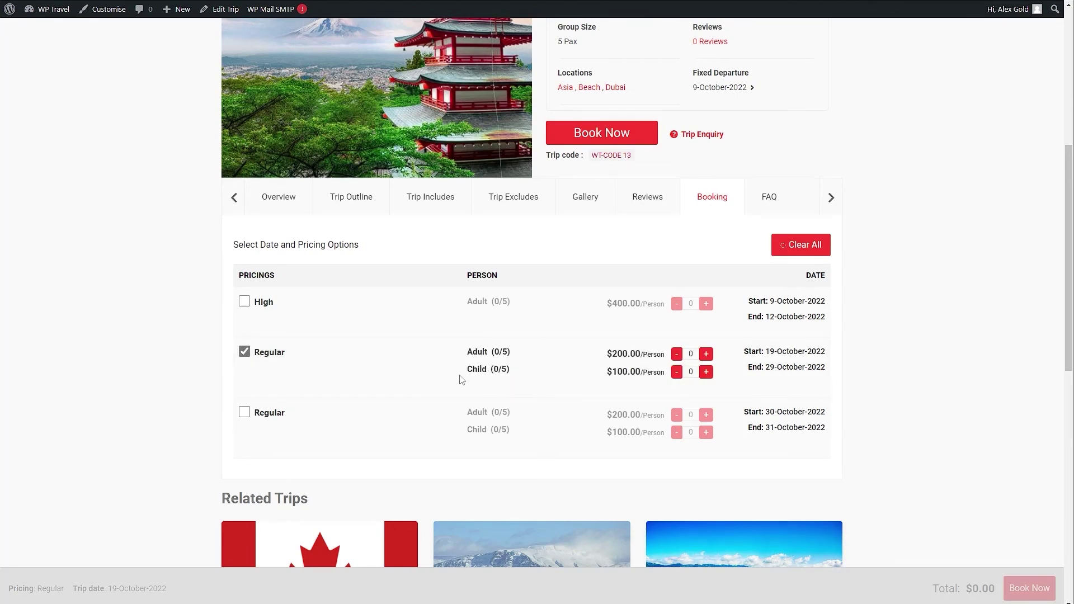
{"action": "left_click", "coordinate": [707, 373]}
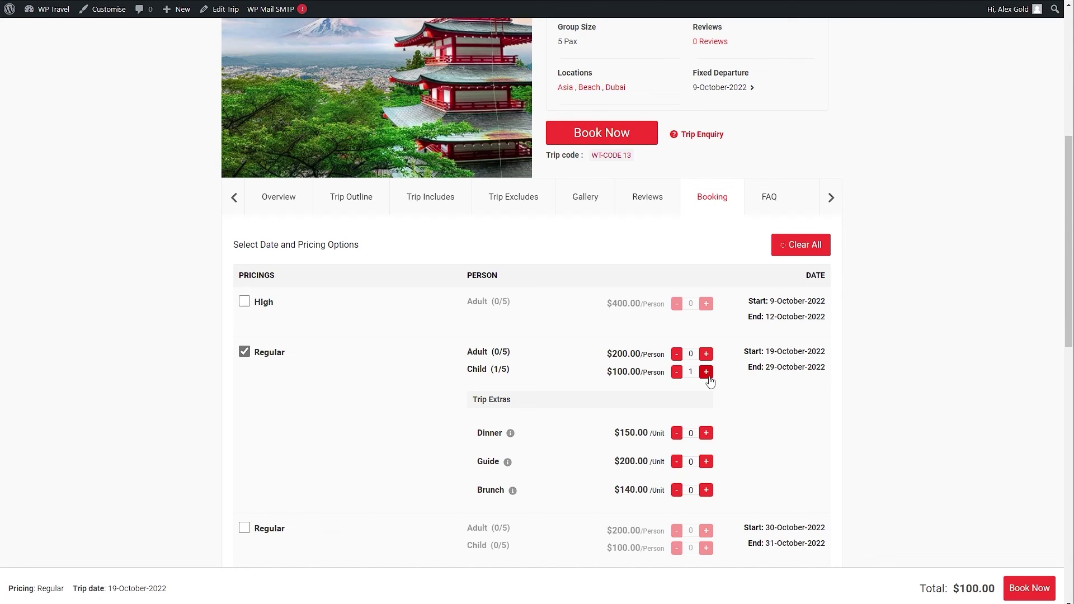